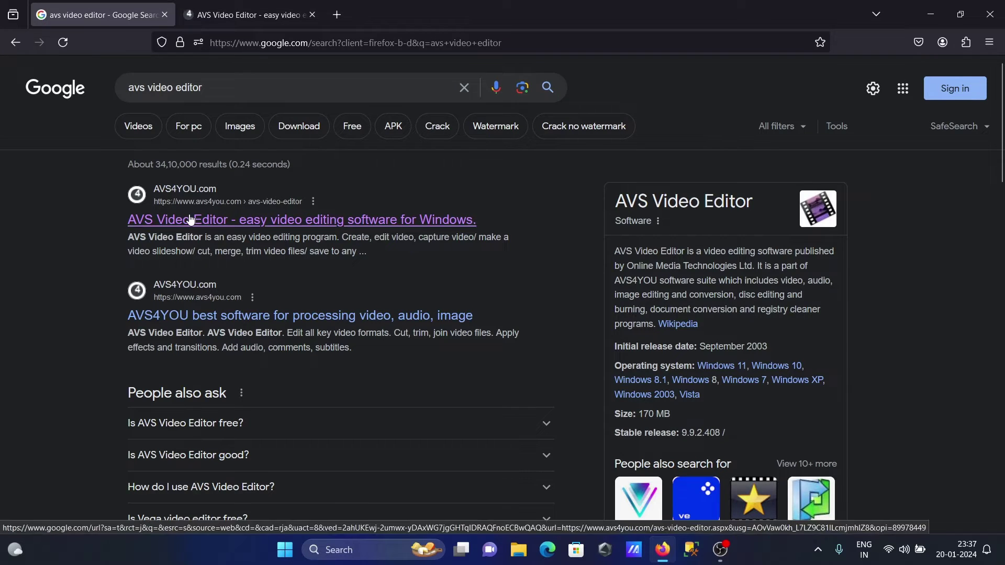
Download AVSVideoEditor.exe from the AVS4YOU page, run its installer, and minimize Firefox.
{"action": "left_click", "coordinate": [248, 15]}
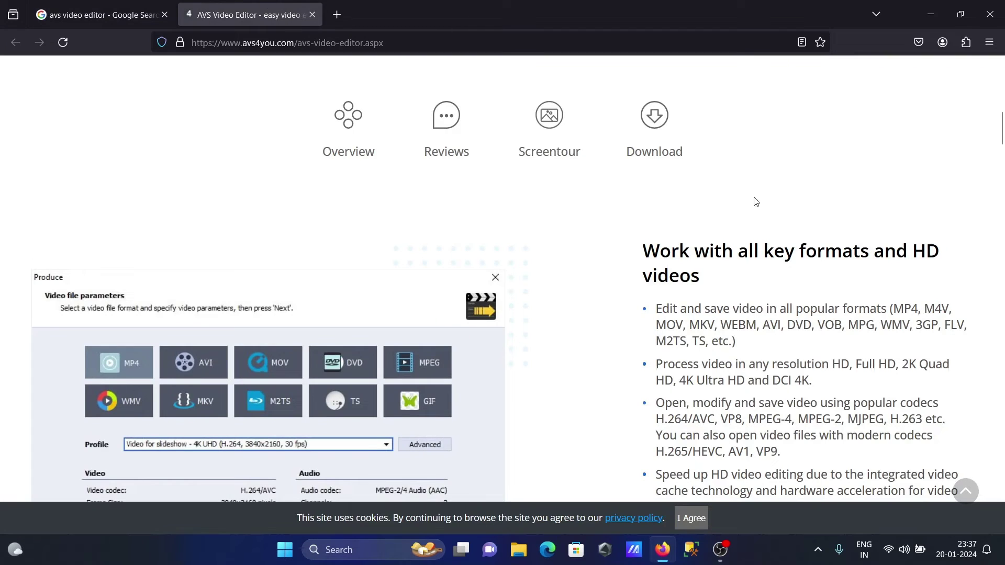
{"action": "left_click", "coordinate": [666, 118]}
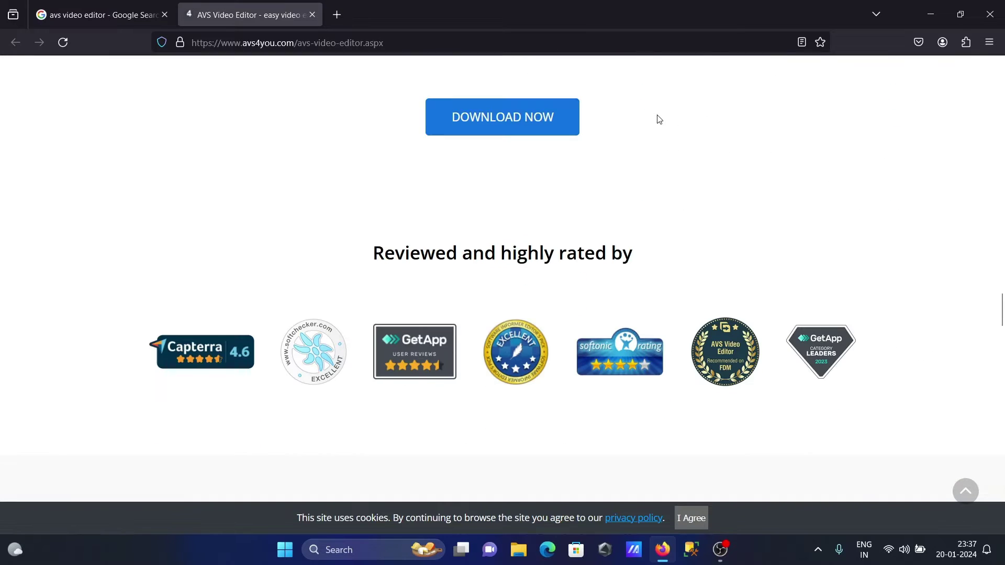
{"action": "left_click", "coordinate": [539, 112]}
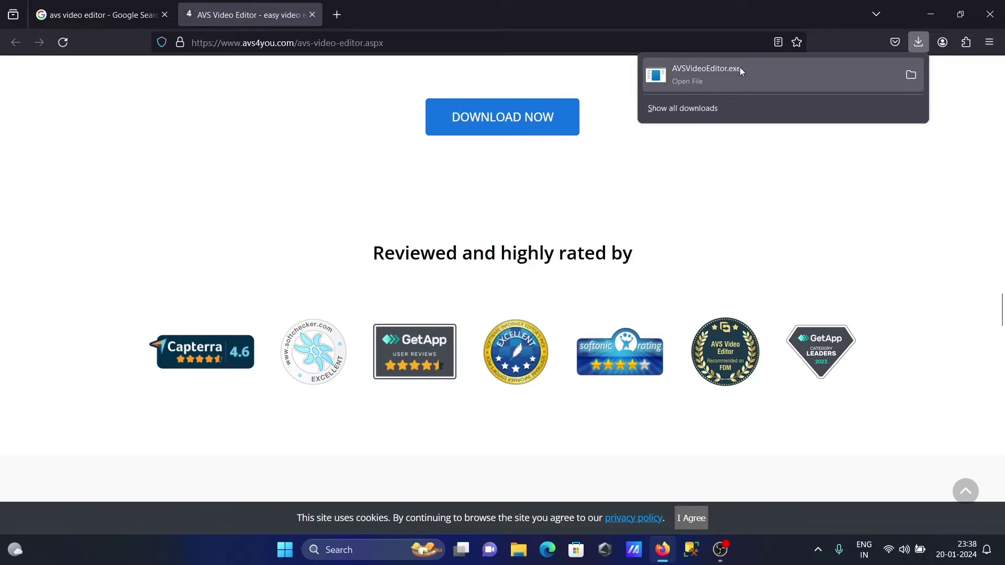
{"action": "left_click", "coordinate": [693, 83]}
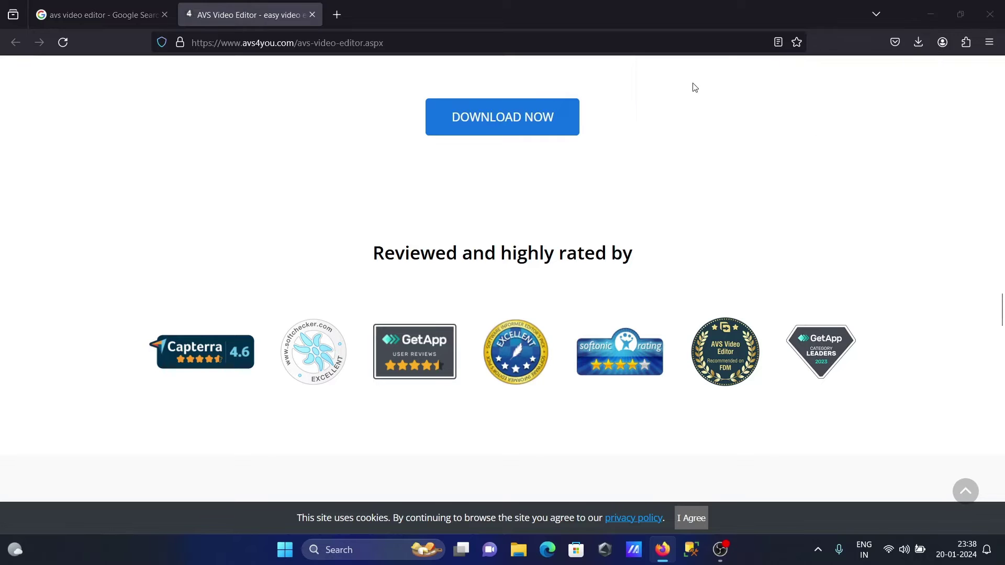
{"action": "left_click", "coordinate": [935, 13]}
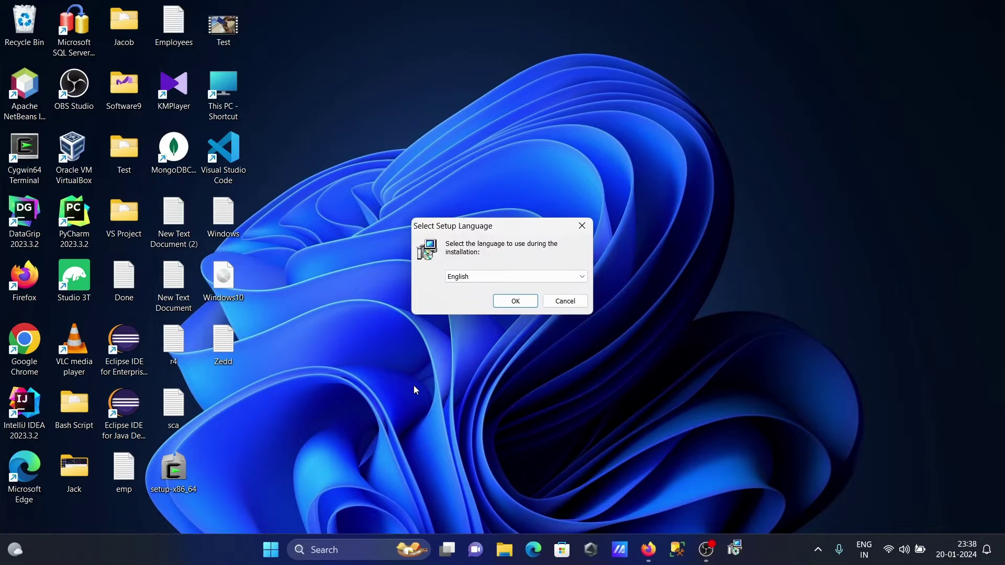
Choose English as the setup language and start the installation wizard.
{"action": "left_click", "coordinate": [522, 282]}
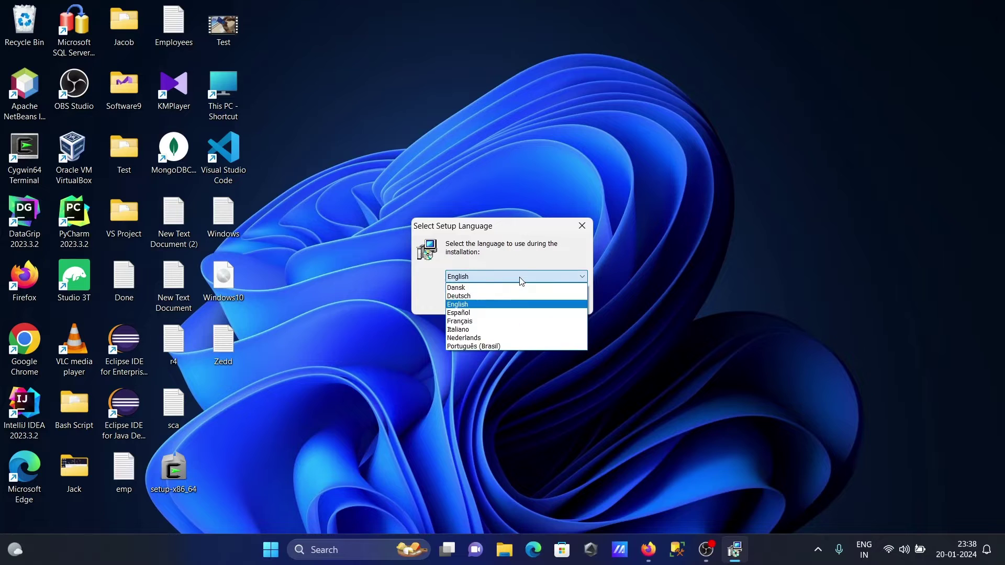
{"action": "left_click", "coordinate": [520, 281]}
{"action": "left_click", "coordinate": [517, 303]}
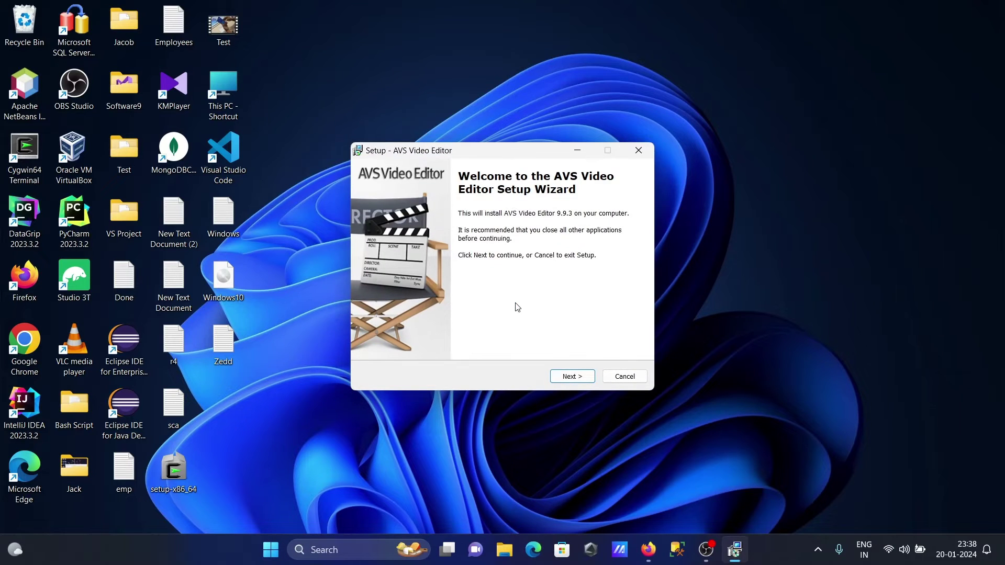
Accept the license and install AVS Video Editor 9.9.3 with the default folder and tasks.
{"action": "left_click", "coordinate": [573, 377]}
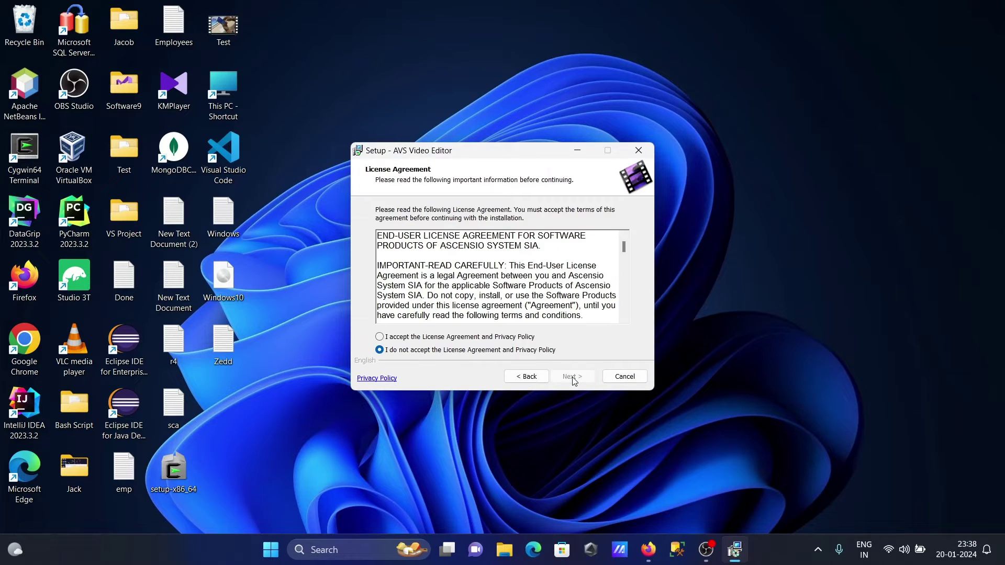
{"action": "left_click", "coordinate": [429, 339]}
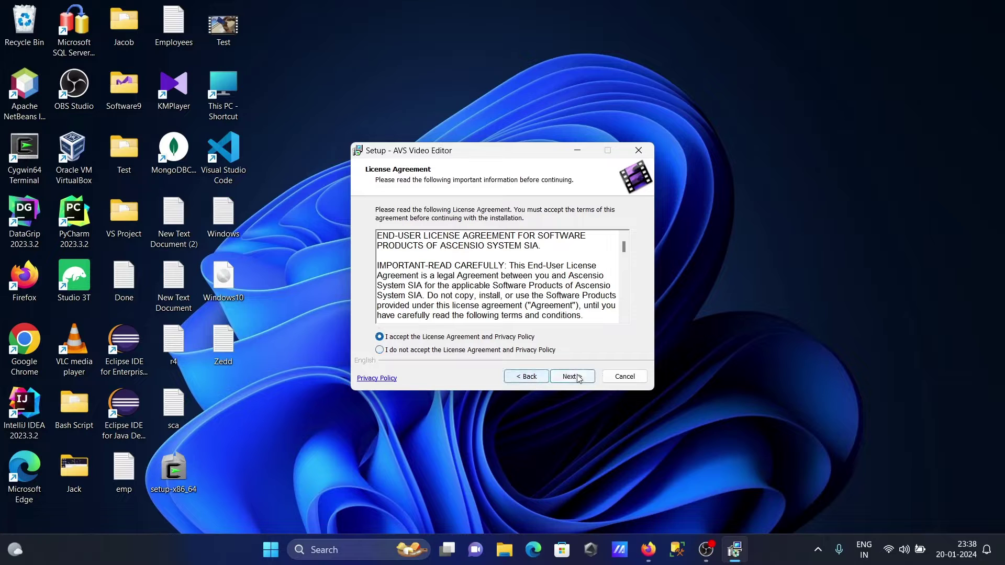
{"action": "left_click", "coordinate": [576, 377]}
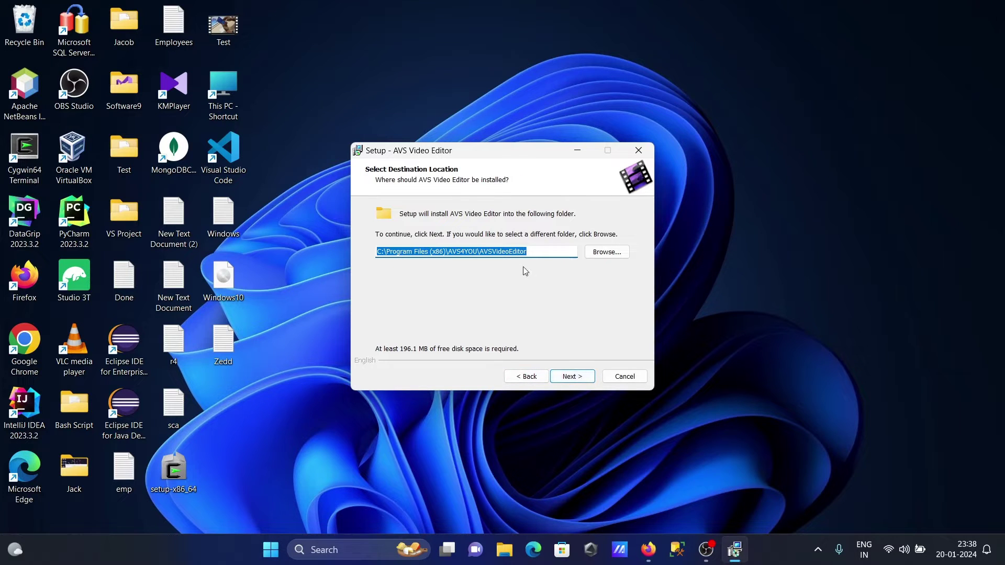
{"action": "left_click", "coordinate": [572, 376]}
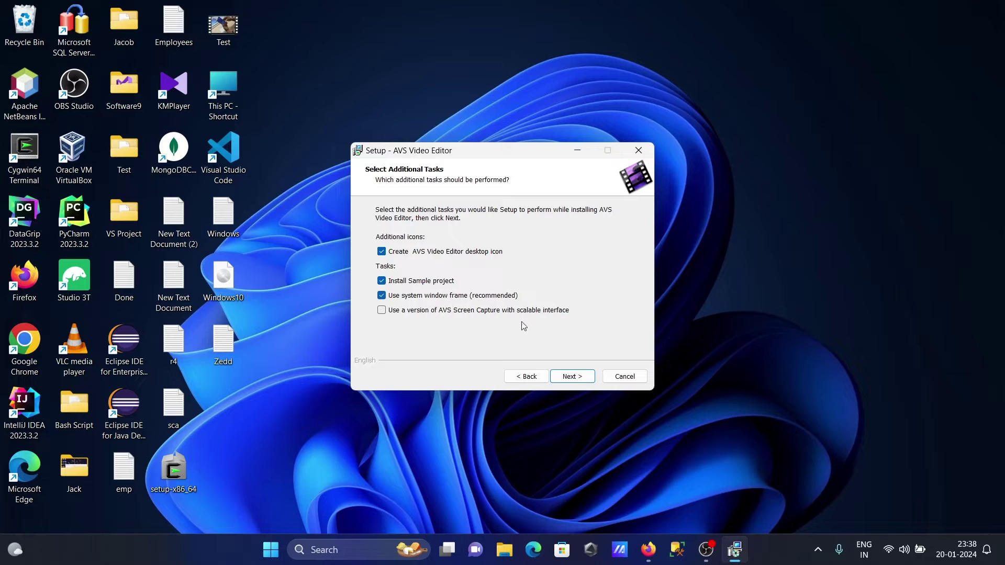
{"action": "left_click", "coordinate": [572, 377]}
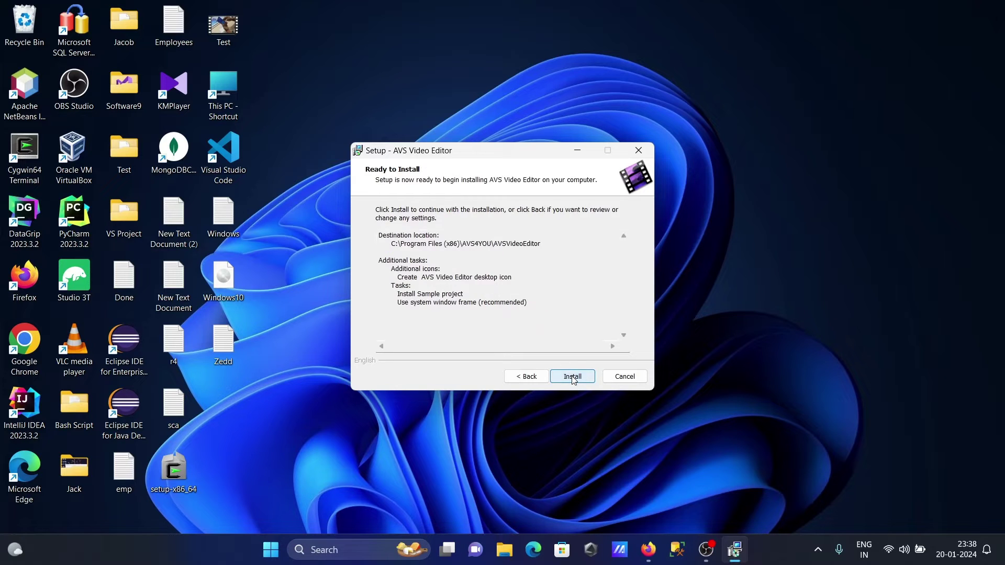
{"action": "left_click", "coordinate": [572, 377]}
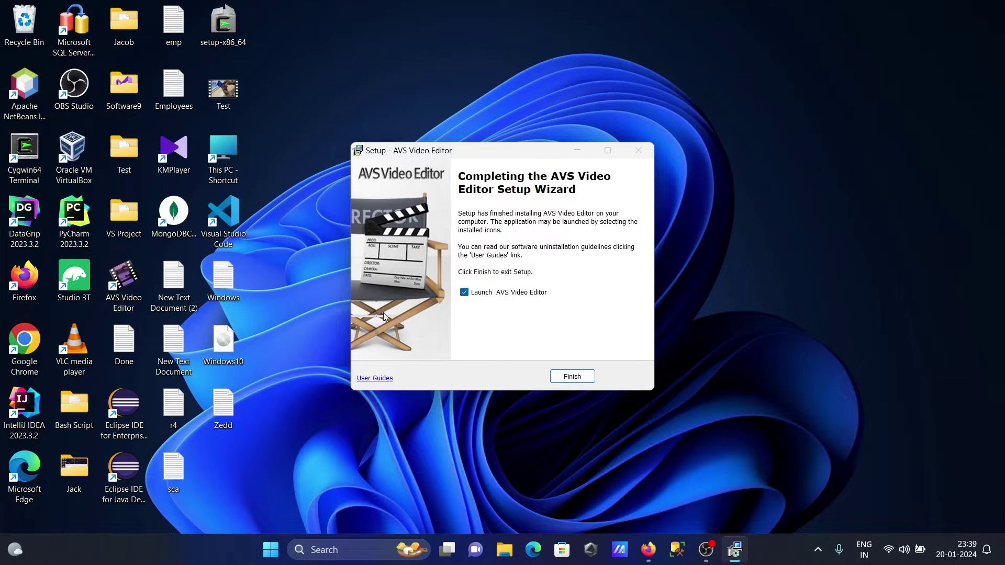
Finish the setup wizard, launch AVS Video Editor from its desktop icon, and close the Start Project tips.
{"action": "left_click", "coordinate": [570, 378]}
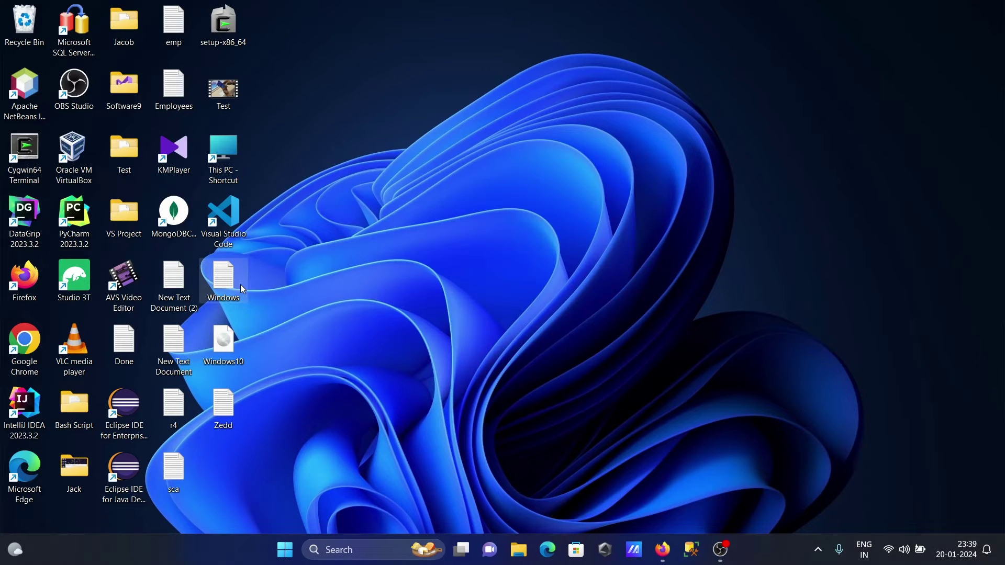
{"action": "double_click", "coordinate": [133, 286]}
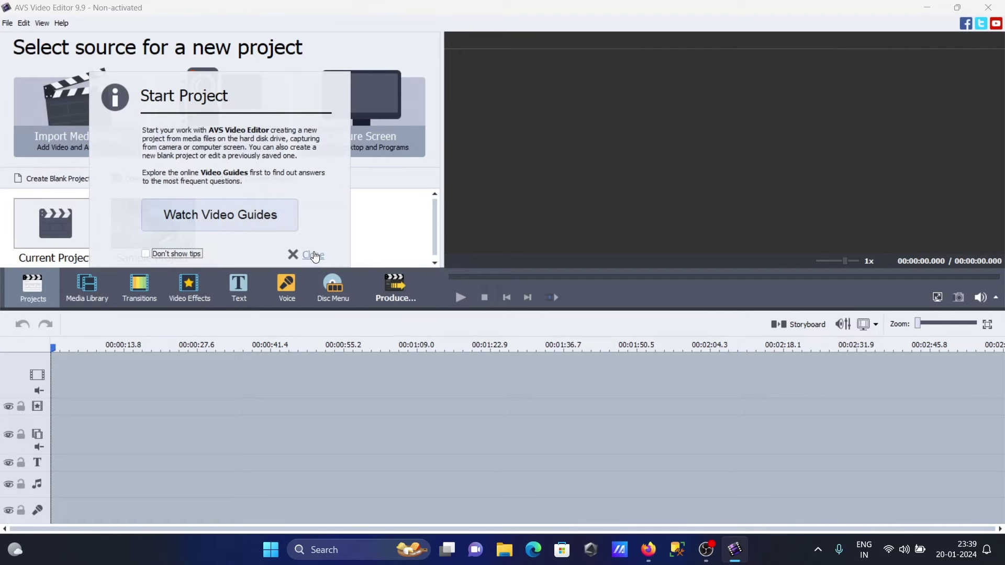
{"action": "left_click", "coordinate": [313, 255]}
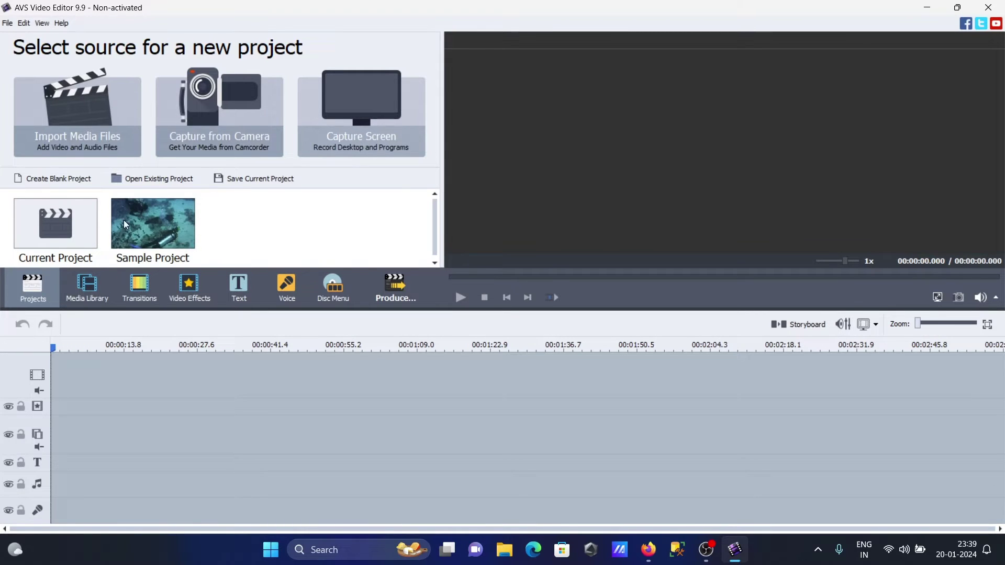
Import the Desktop's Test video onto the timeline, keeping the current aspect ratio, and dismiss the tips.
{"action": "left_click", "coordinate": [85, 135]}
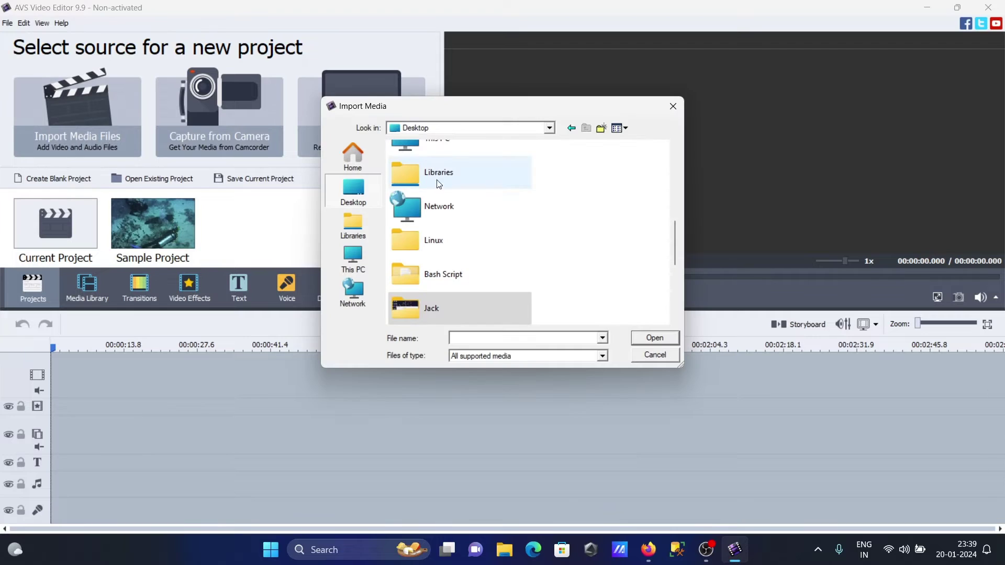
{"action": "left_click_drag", "start_coordinate": [674, 244], "coordinate": [675, 294]}
{"action": "left_click", "coordinate": [446, 272]}
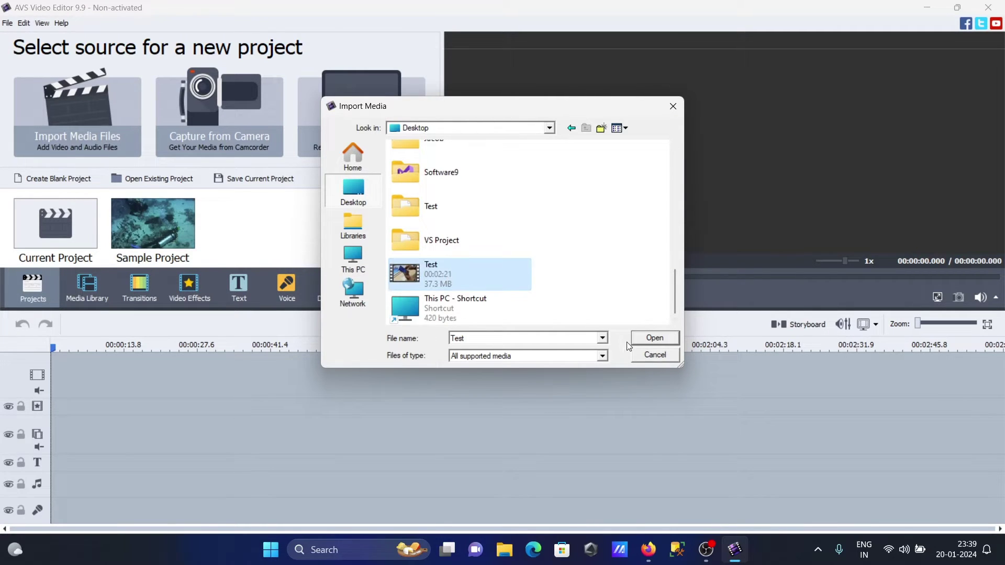
{"action": "left_click", "coordinate": [649, 340]}
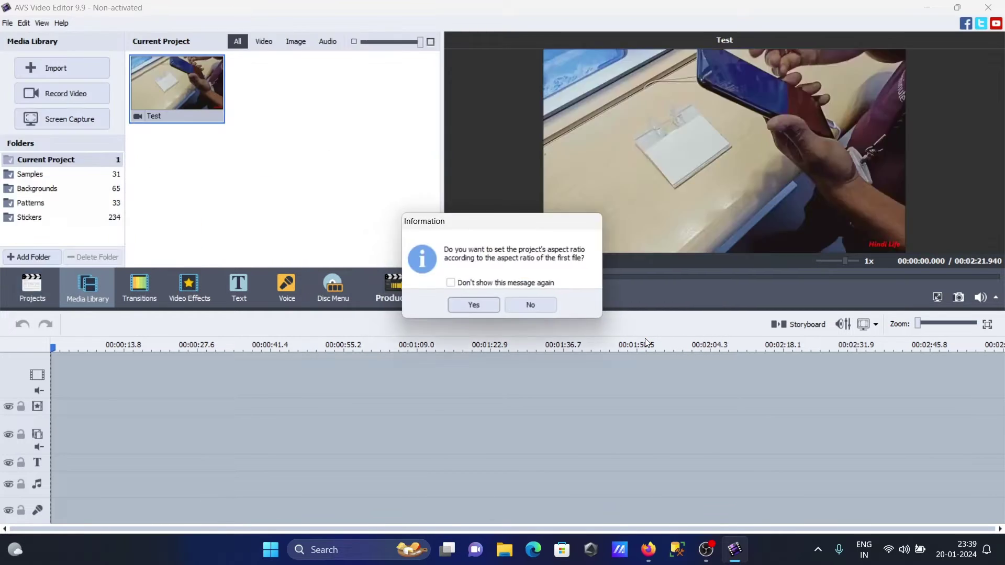
{"action": "left_click", "coordinate": [549, 307]}
{"action": "left_click", "coordinate": [309, 255]}
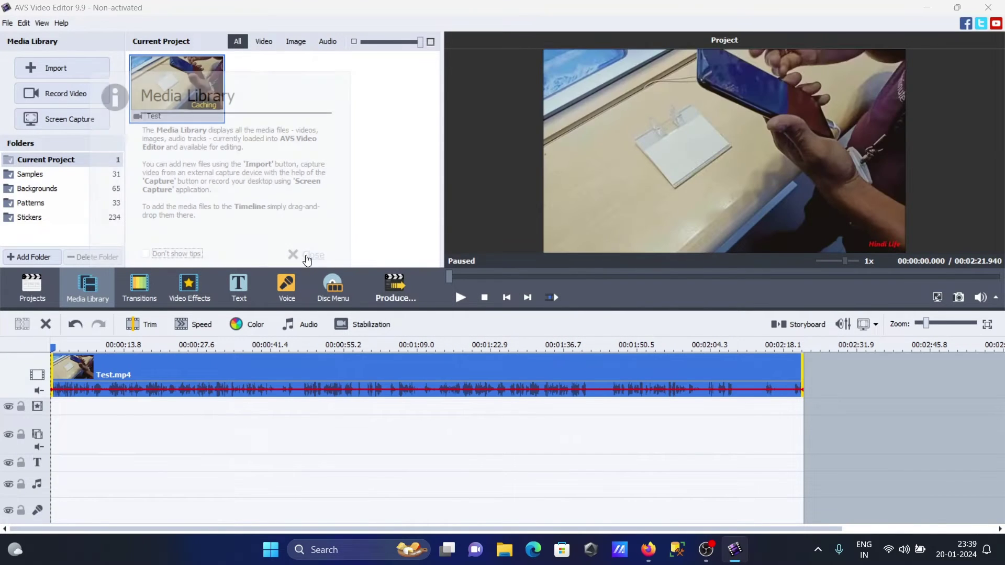
Delete Test.mp4 from the timeline, drag Test back from the Media Library, and match its aspect ratio.
{"action": "right_click", "coordinate": [226, 373]}
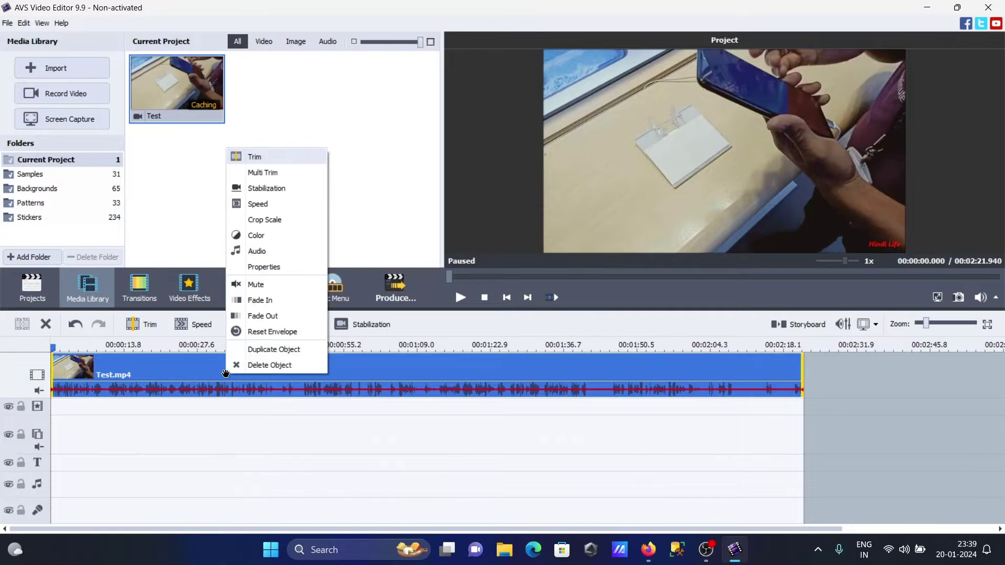
{"action": "left_click", "coordinate": [263, 361]}
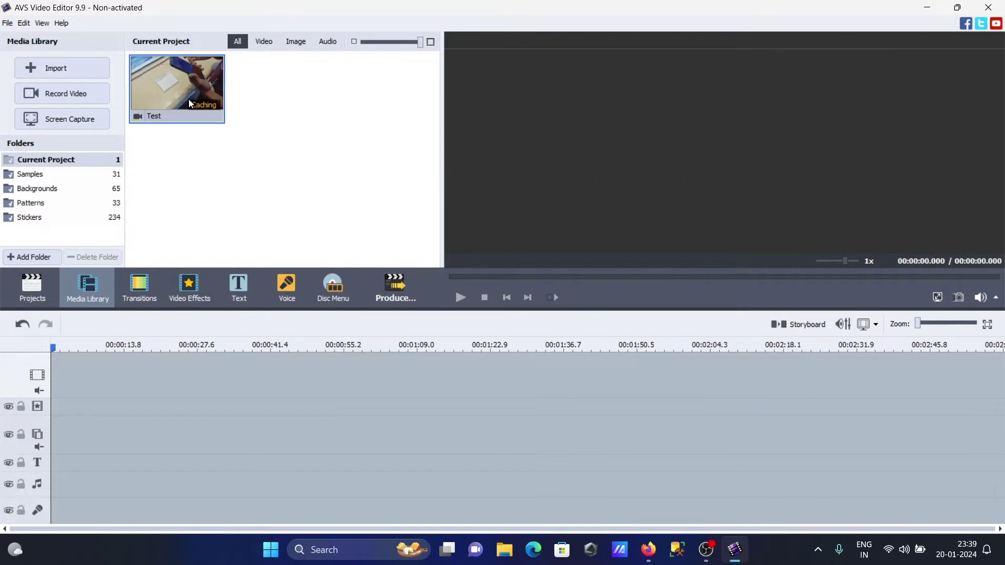
{"action": "left_click_drag", "start_coordinate": [183, 82], "coordinate": [94, 361]}
{"action": "left_click", "coordinate": [458, 320]}
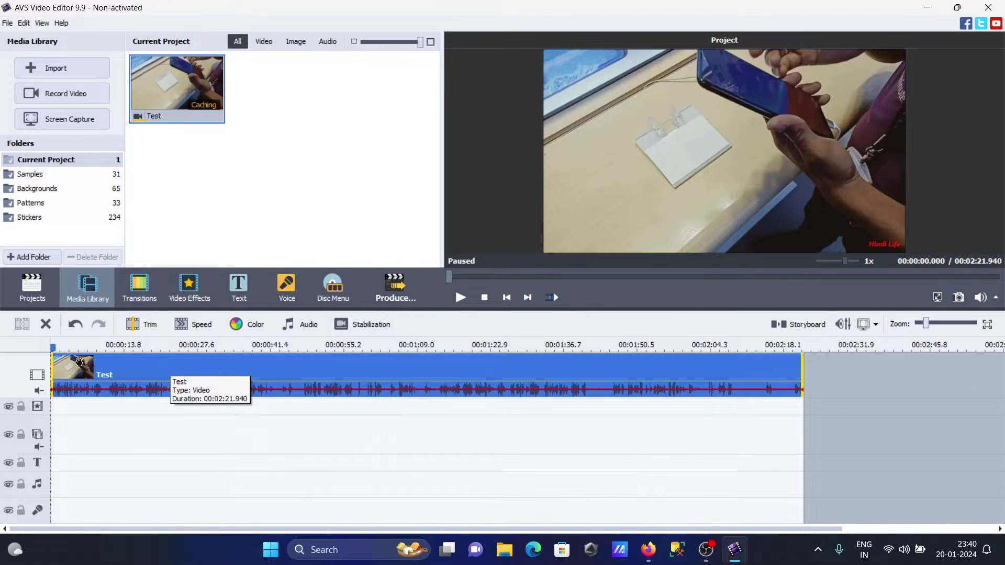
Drag the Sharpen video effect onto the effects track, covering about the first 1:09 of Test.
{"action": "left_click", "coordinate": [133, 289]}
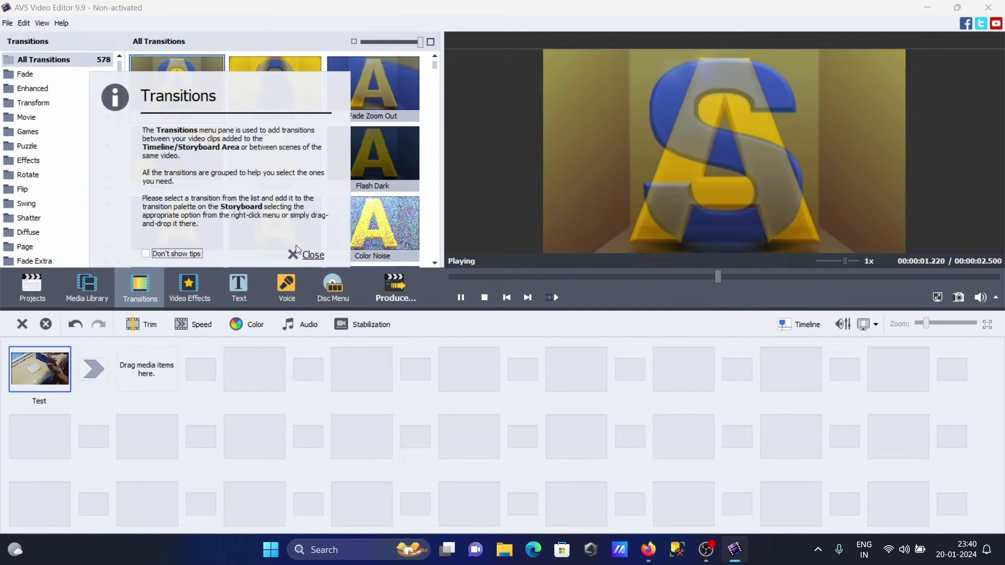
{"action": "left_click", "coordinate": [309, 255]}
{"action": "left_click", "coordinate": [194, 298]}
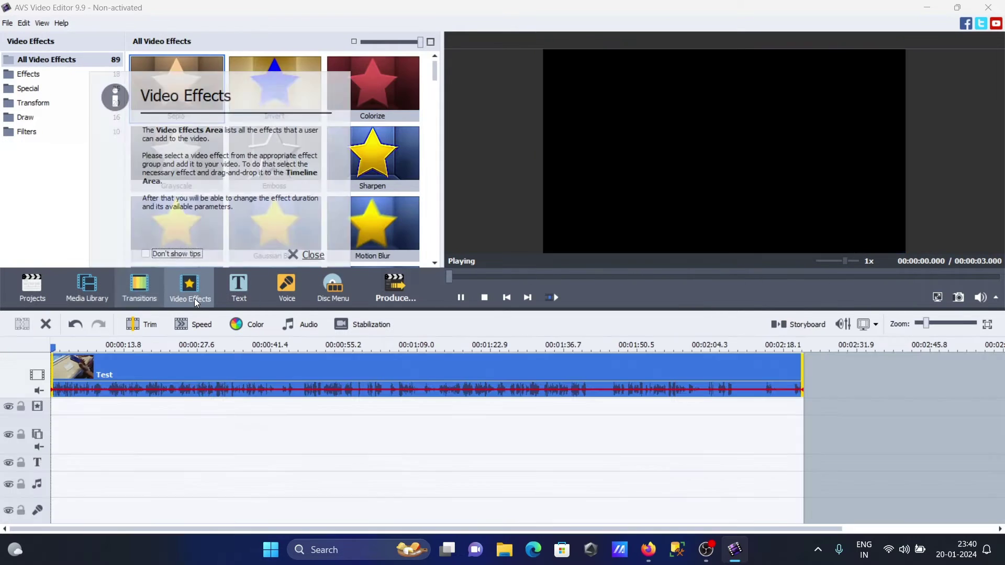
{"action": "left_click", "coordinate": [305, 255]}
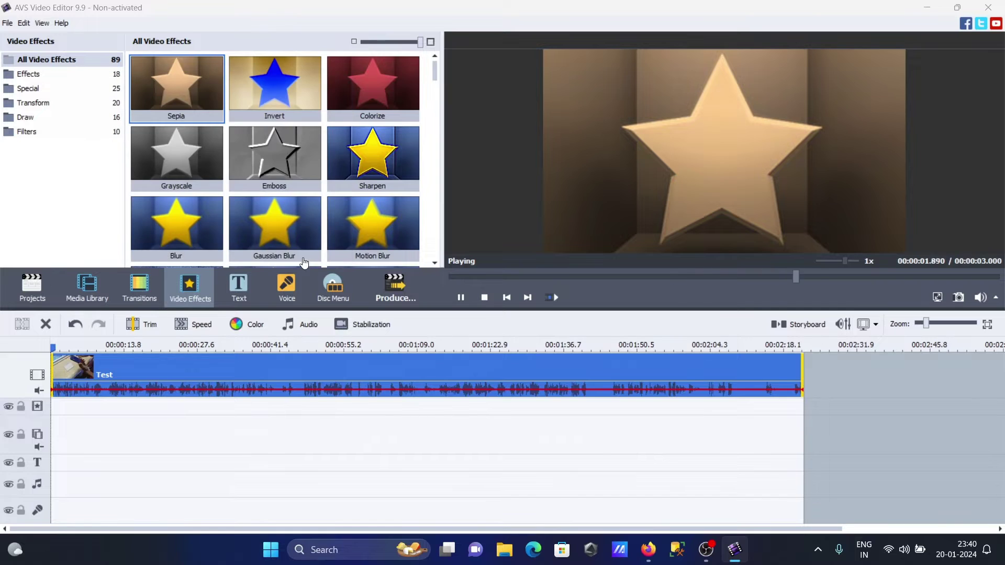
{"action": "left_click_drag", "start_coordinate": [364, 153], "coordinate": [52, 402]}
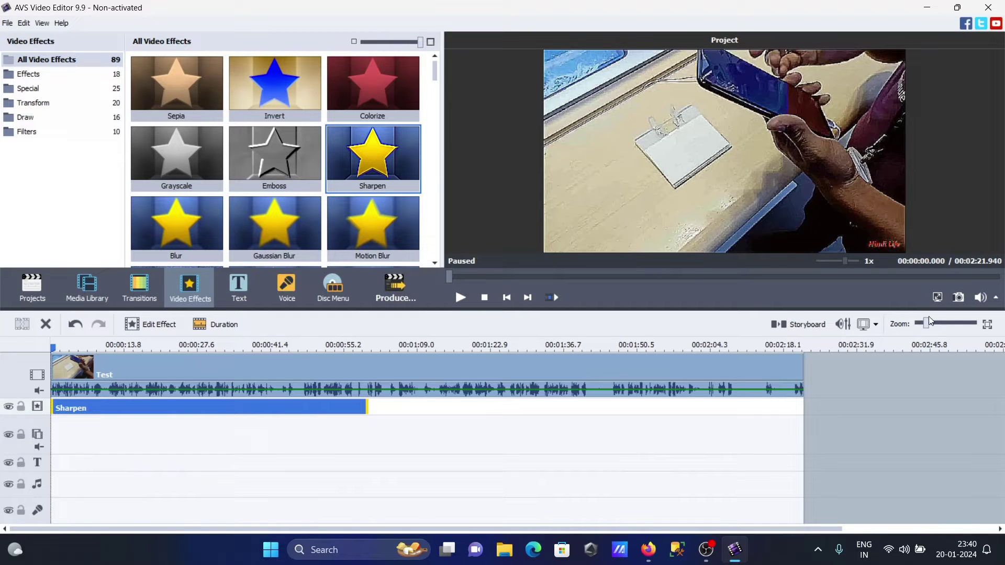
Mute the preview volume, then briefly play and pause the sharpened clip at 00:00:01.690.
{"action": "left_click", "coordinate": [996, 300]}
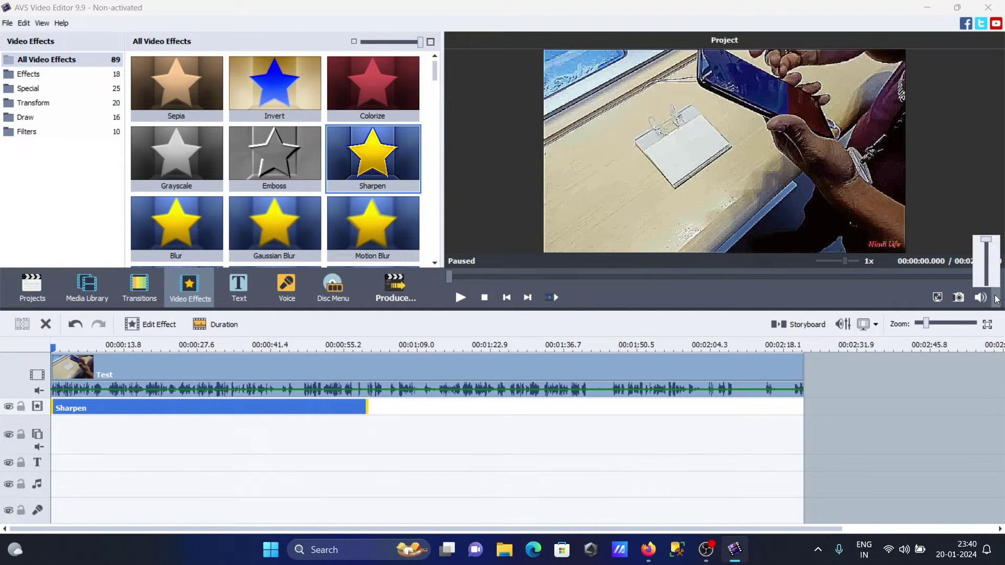
{"action": "left_click", "coordinate": [989, 284]}
{"action": "left_click", "coordinate": [976, 300]}
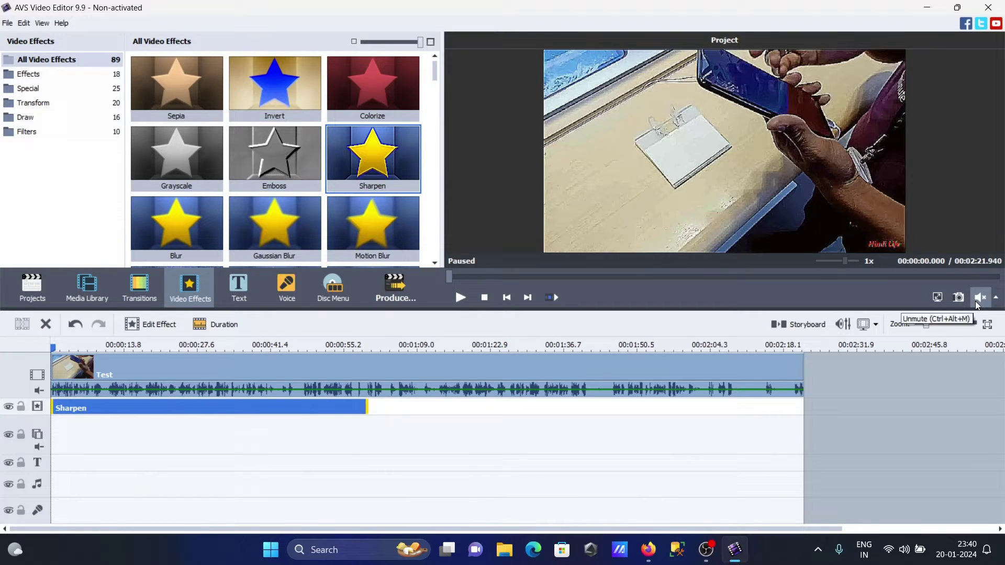
{"action": "left_click", "coordinate": [463, 297]}
{"action": "left_click", "coordinate": [463, 297]}
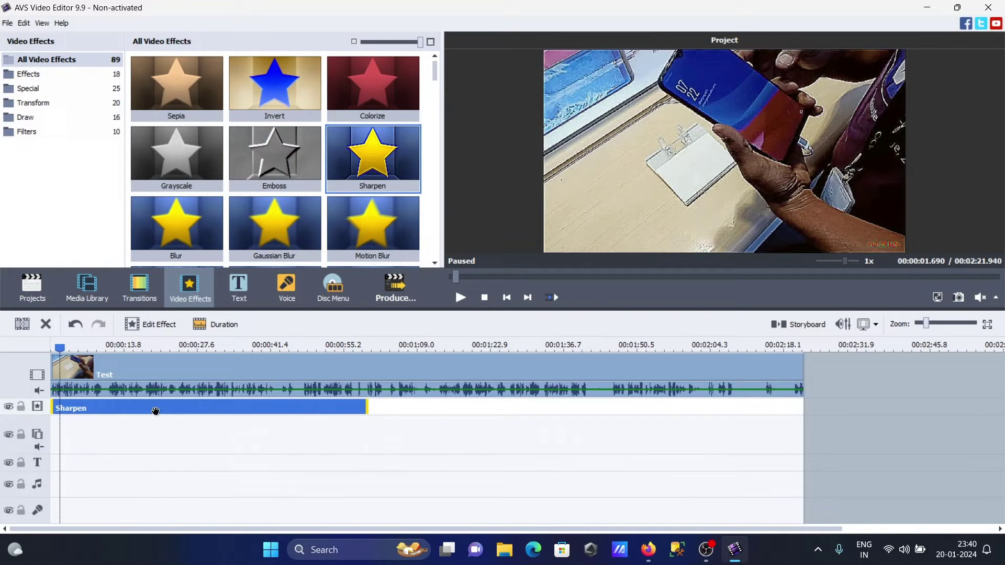
Delete the Sharpen effect, then apply Grayscale to the clip and undo it.
{"action": "key", "text": "Delete"}
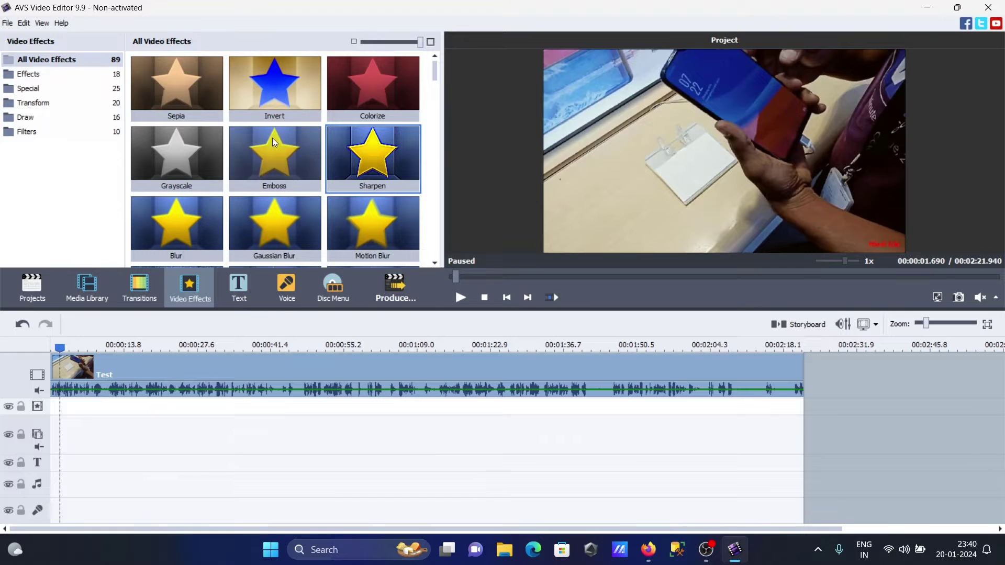
{"action": "left_click_drag", "start_coordinate": [182, 174], "coordinate": [57, 401]}
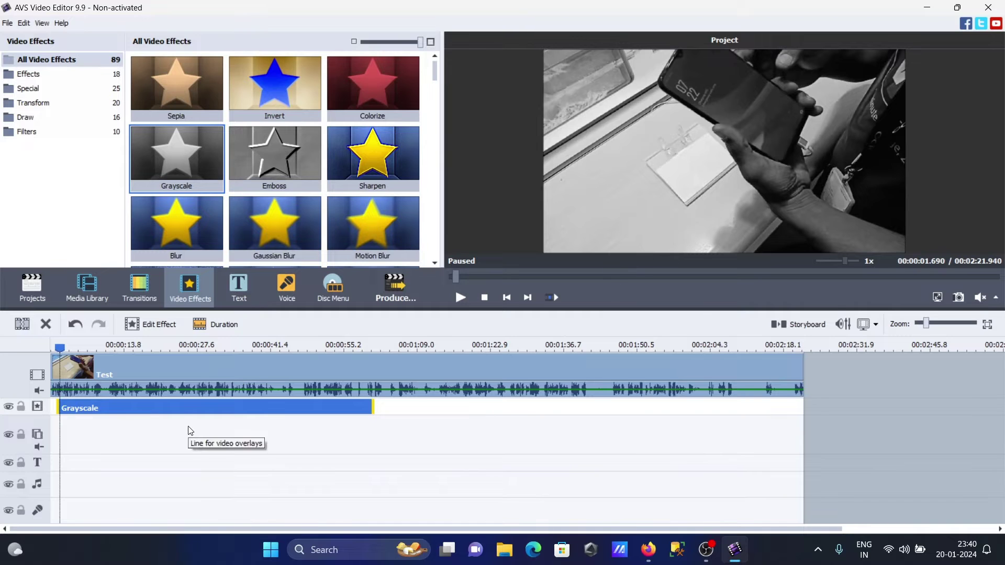
{"action": "key", "text": "ctrl+z"}
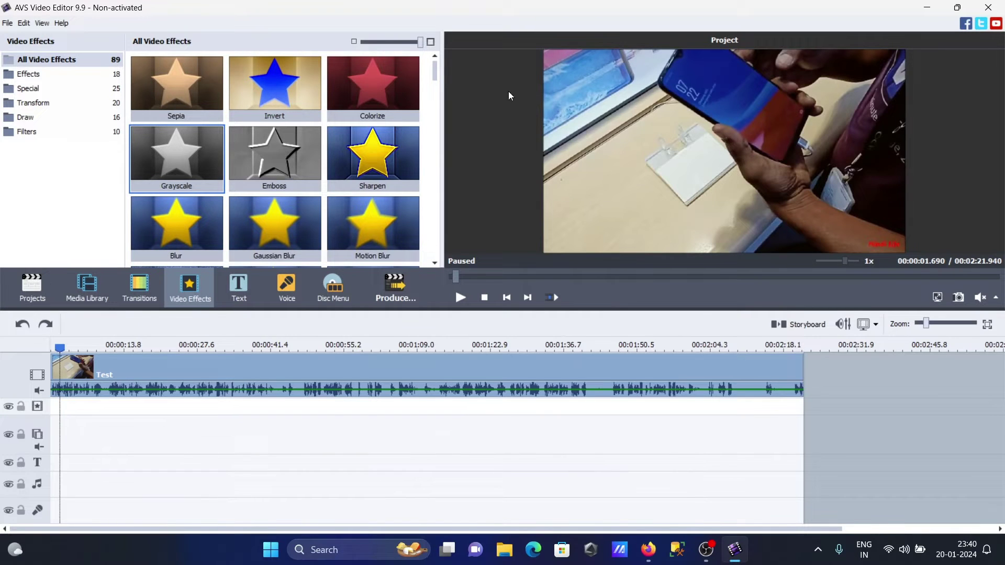
Preview the Ripple and Sphere samples and browse the Effects, Special and Transform categories.
{"action": "left_click_drag", "start_coordinate": [435, 68], "coordinate": [436, 181]}
{"action": "left_click", "coordinate": [182, 220]}
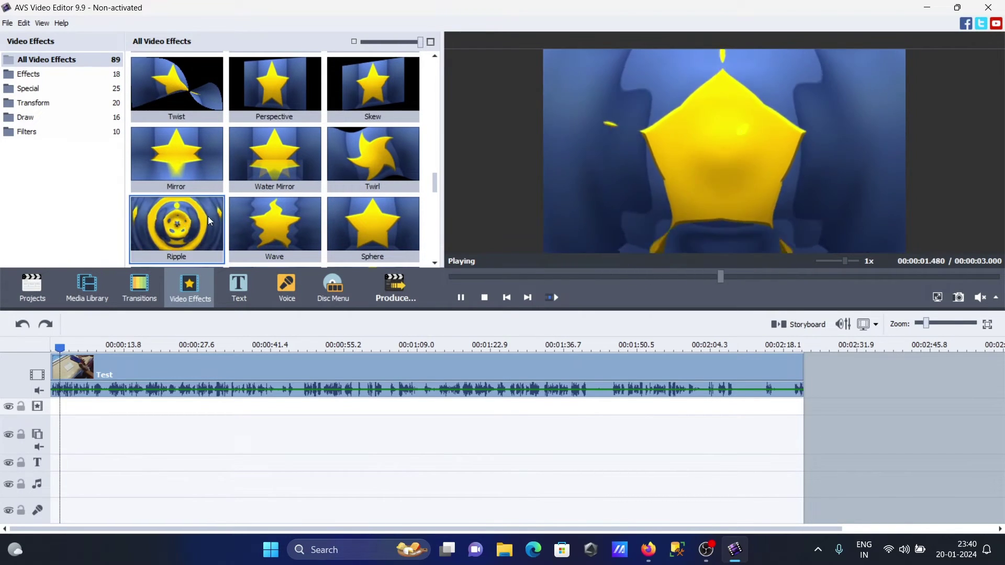
{"action": "left_click", "coordinate": [264, 224]}
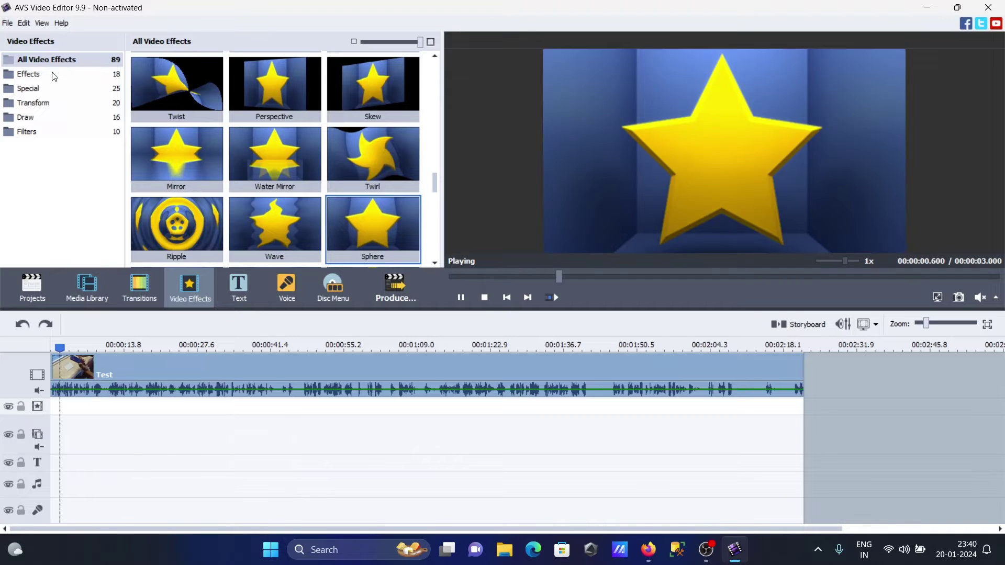
{"action": "left_click", "coordinate": [43, 74]}
{"action": "left_click", "coordinate": [37, 89]}
{"action": "left_click", "coordinate": [34, 102]}
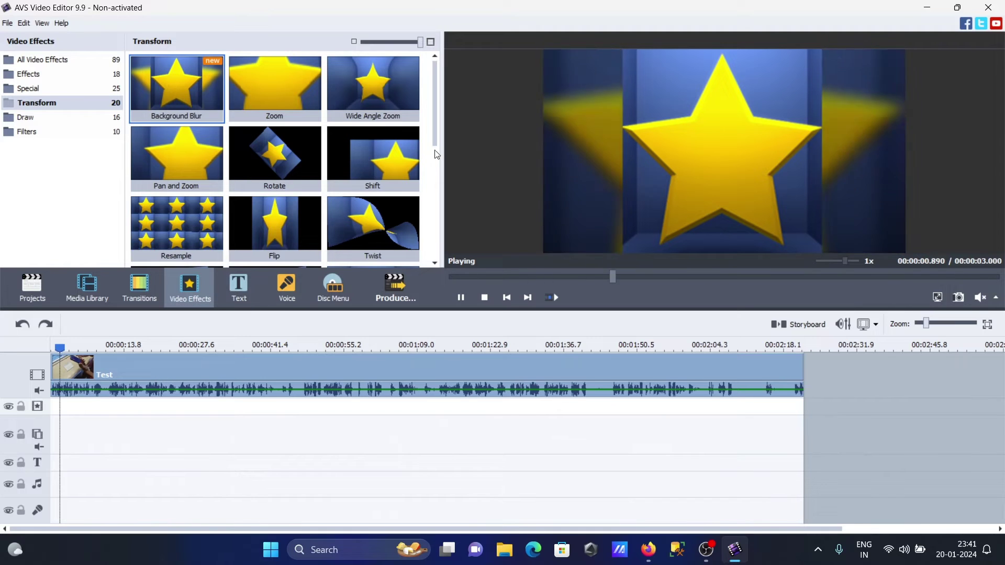
{"action": "left_click", "coordinate": [151, 356]}
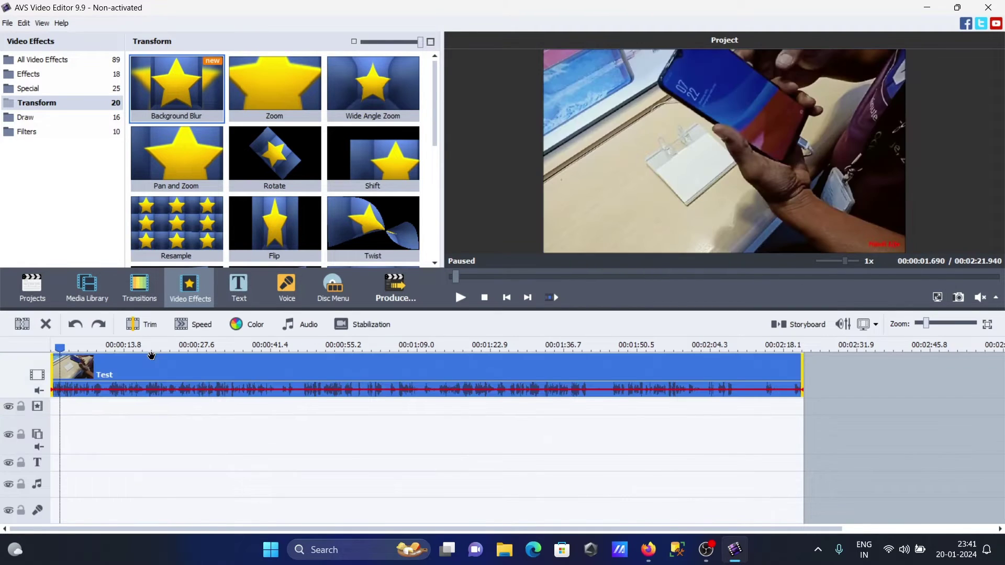
Browse the Text library's 46 text styles.
{"action": "left_click", "coordinate": [239, 296]}
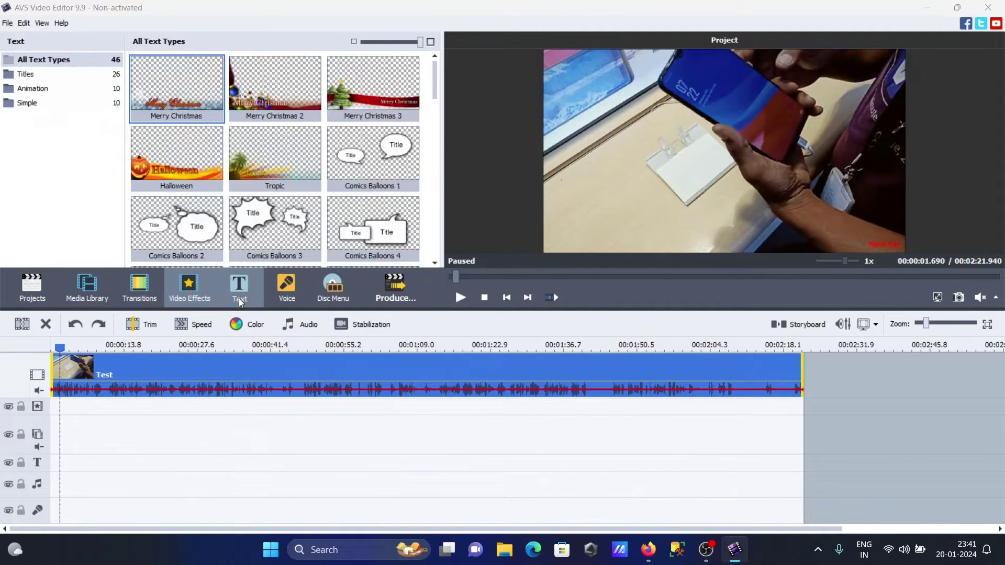
{"action": "left_click", "coordinate": [310, 255]}
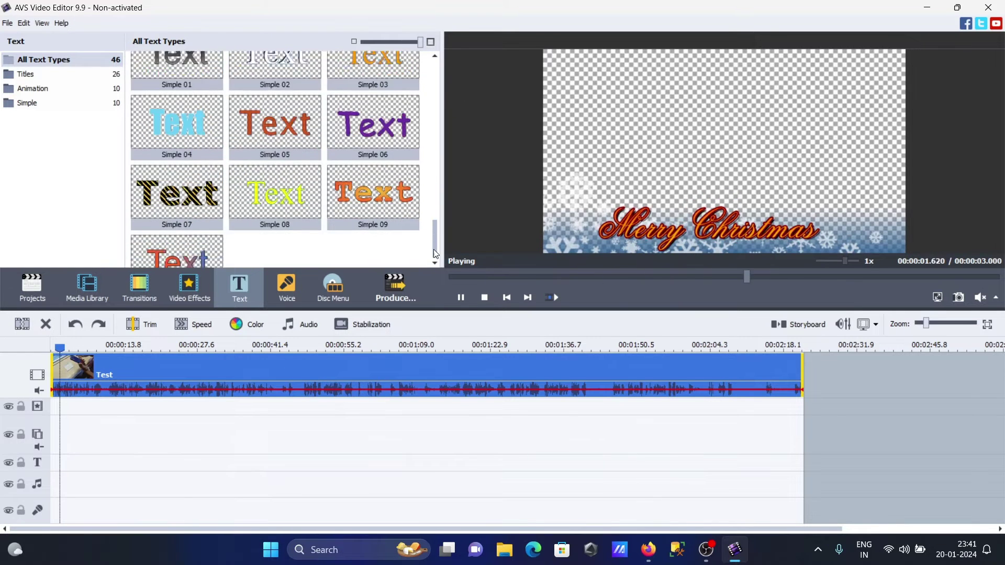
{"action": "left_click_drag", "start_coordinate": [434, 258], "coordinate": [429, 87]}
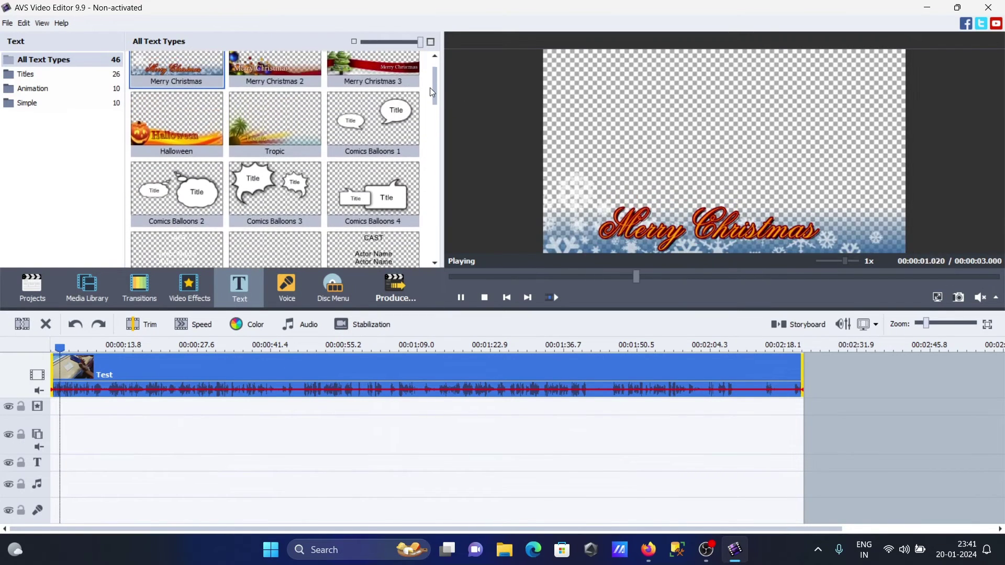
Look over the Voice recording pane and the Disc Menu styles library.
{"action": "left_click", "coordinate": [285, 294]}
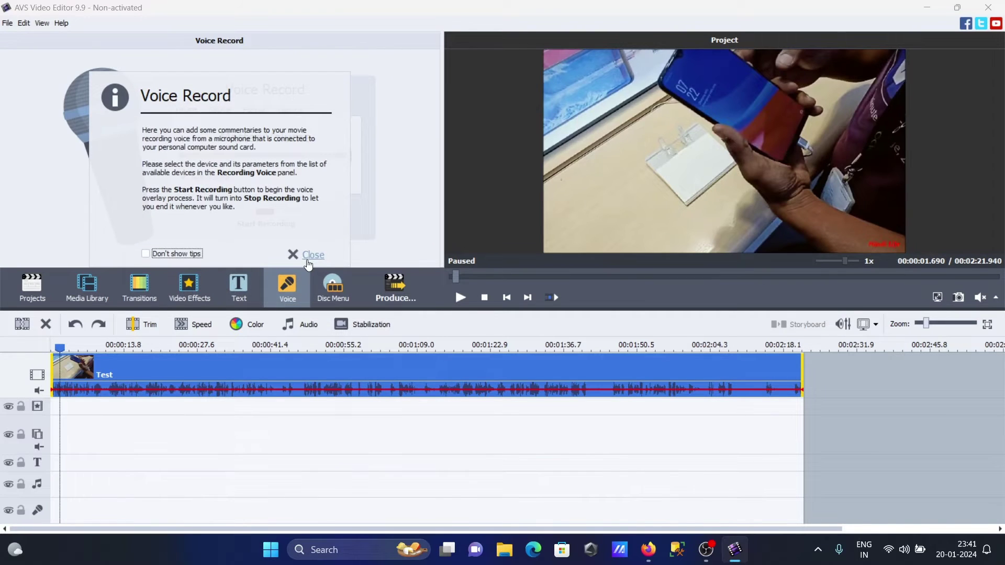
{"action": "left_click", "coordinate": [312, 255]}
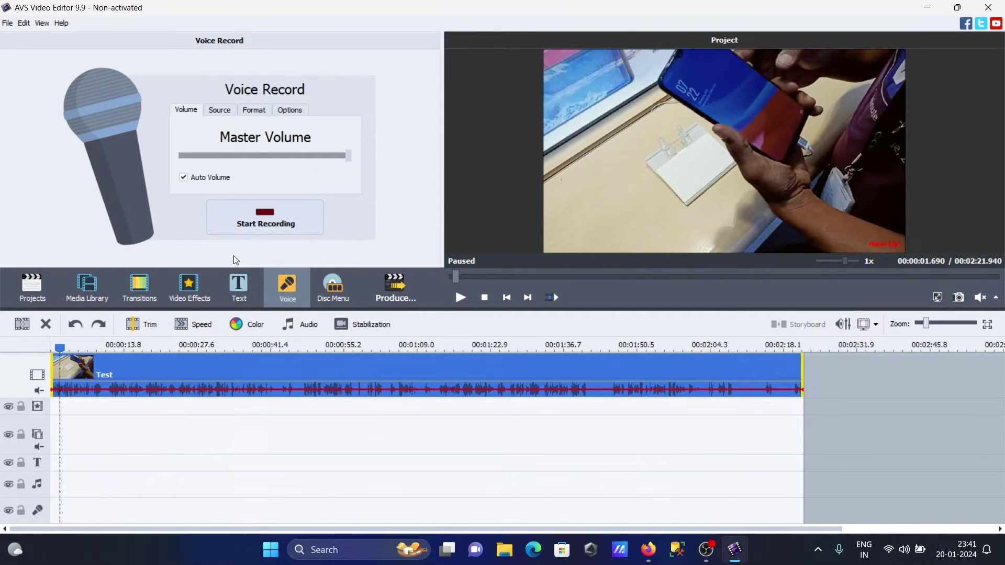
{"action": "left_click", "coordinate": [318, 290]}
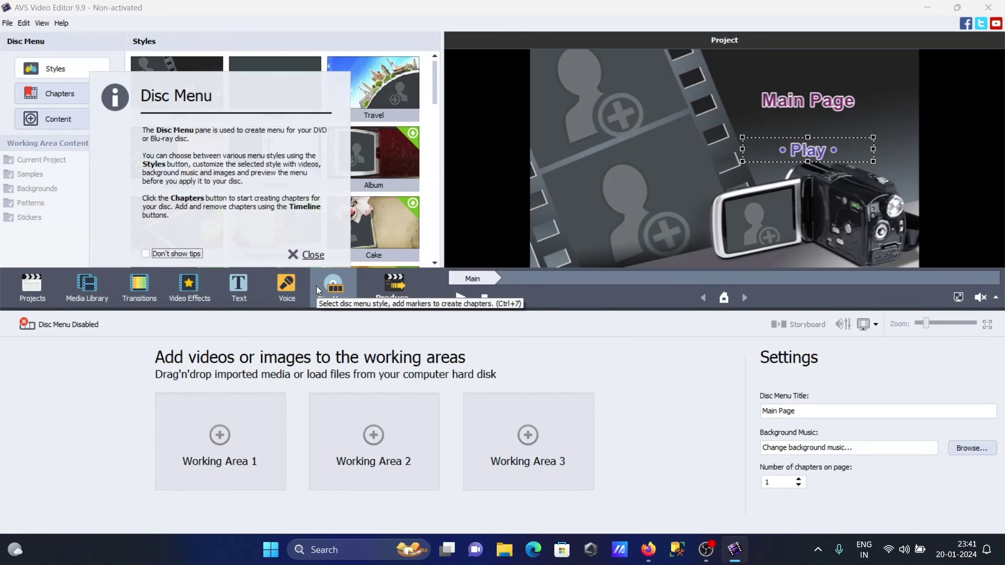
{"action": "left_click", "coordinate": [312, 255]}
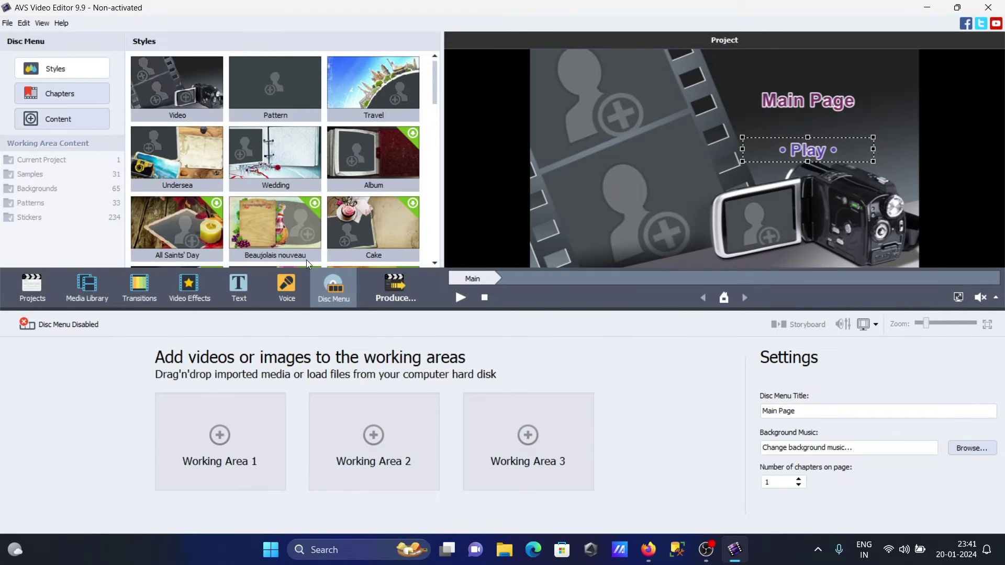
{"action": "left_click", "coordinate": [48, 284]}
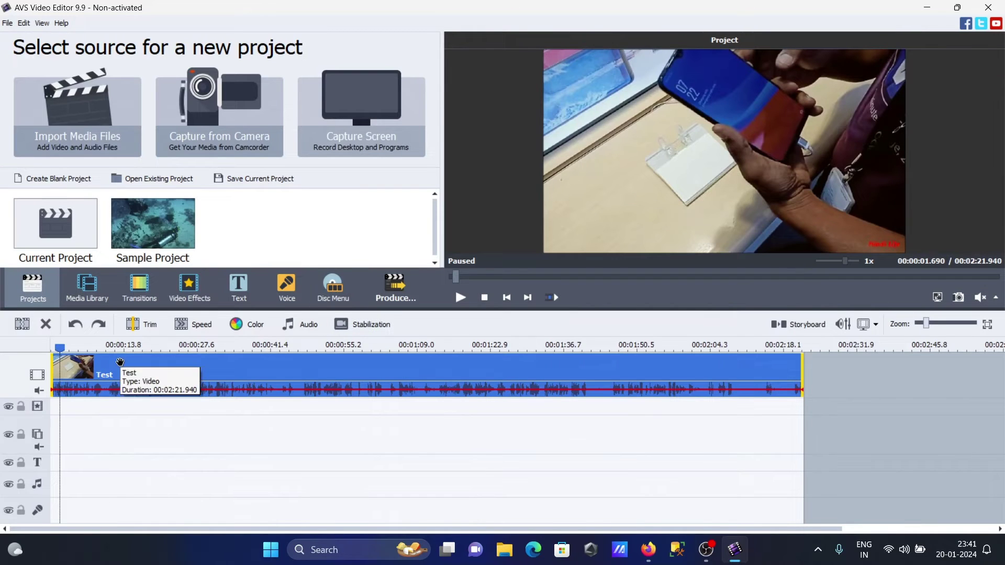
{"action": "left_click", "coordinate": [26, 324]}
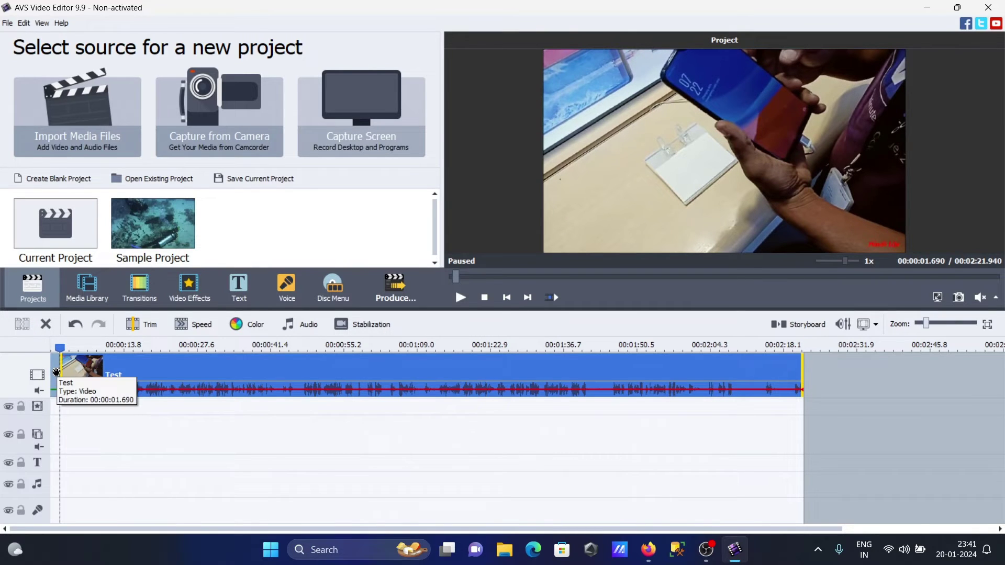
{"action": "left_click", "coordinate": [75, 325]}
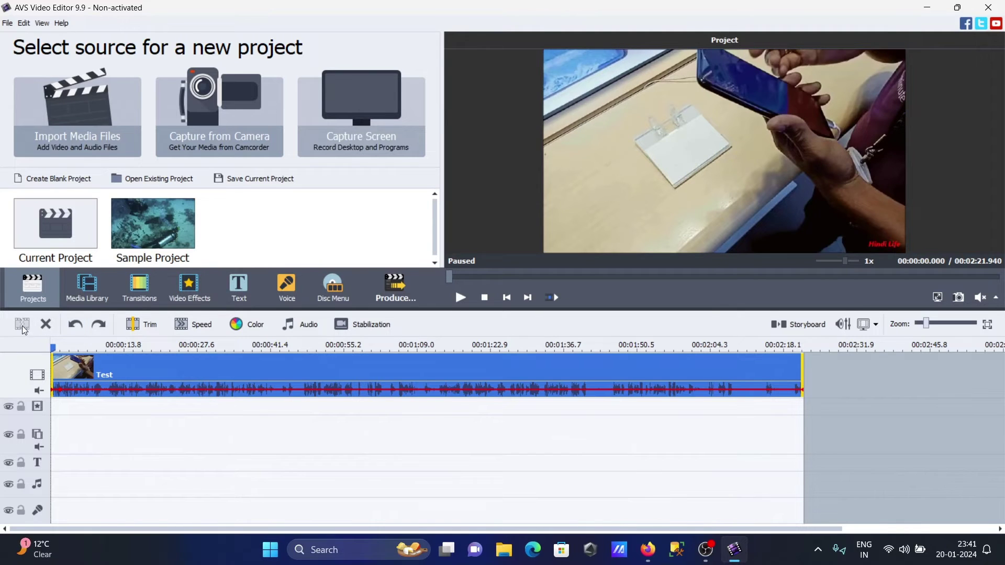
{"action": "left_click", "coordinate": [286, 345]}
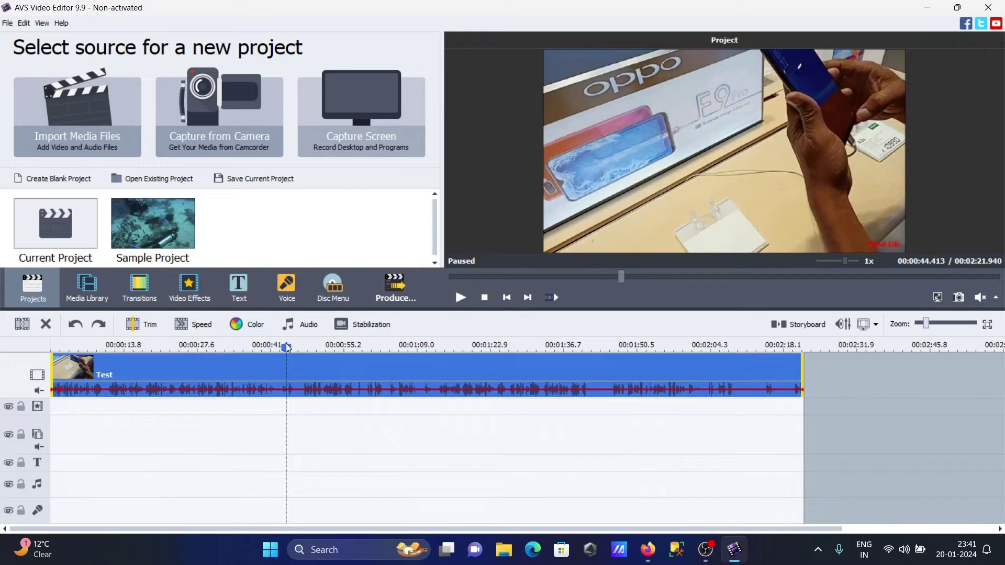
{"action": "left_click", "coordinate": [22, 325]}
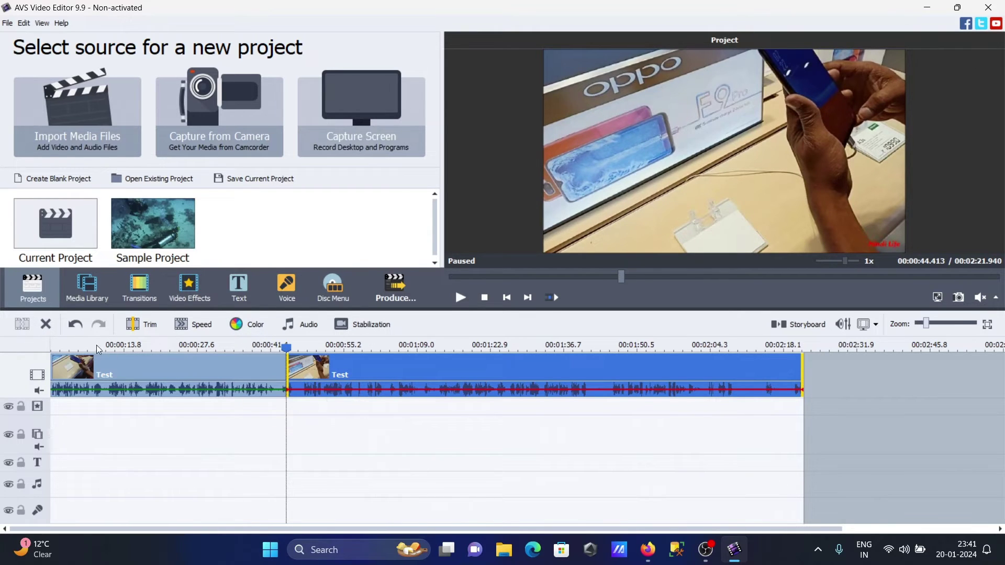
{"action": "left_click", "coordinate": [78, 326]}
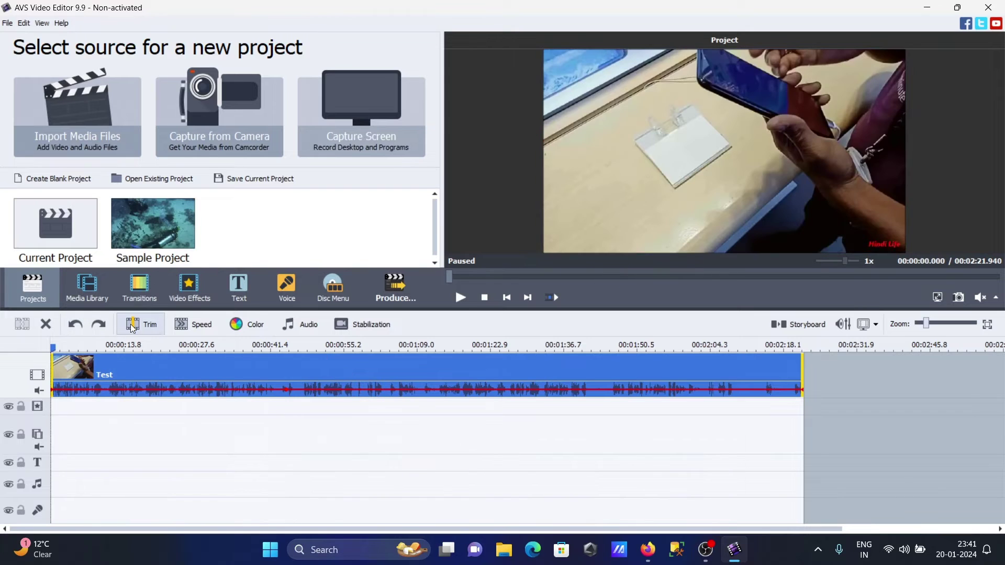
{"action": "left_click", "coordinate": [194, 329]}
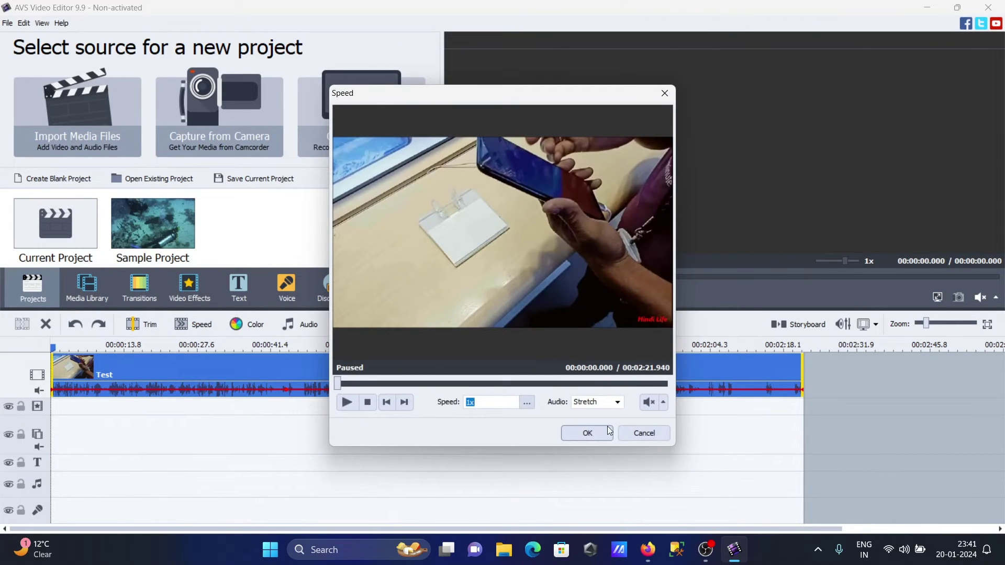
{"action": "left_click", "coordinate": [533, 406]}
{"action": "left_click", "coordinate": [473, 416]}
{"action": "left_click_drag", "start_coordinate": [481, 413], "coordinate": [419, 413]}
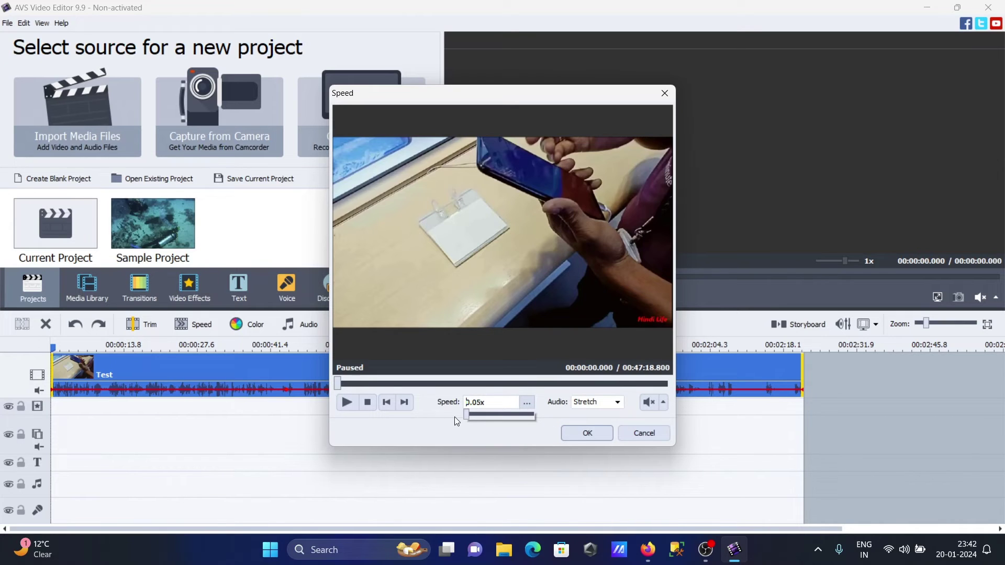
{"action": "left_click_drag", "start_coordinate": [470, 414], "coordinate": [466, 407]}
{"action": "left_click", "coordinate": [582, 430]}
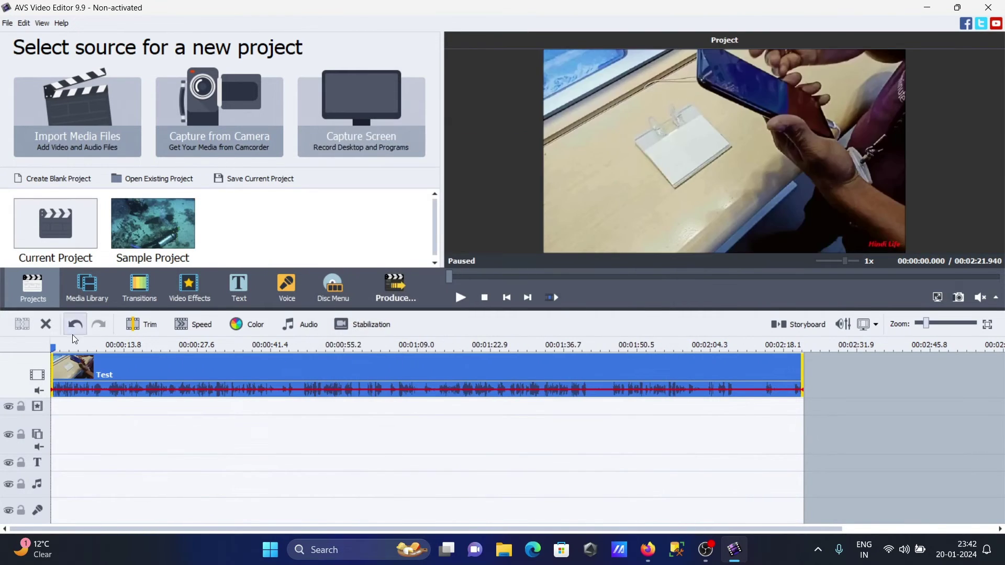
{"action": "left_click", "coordinate": [236, 325]}
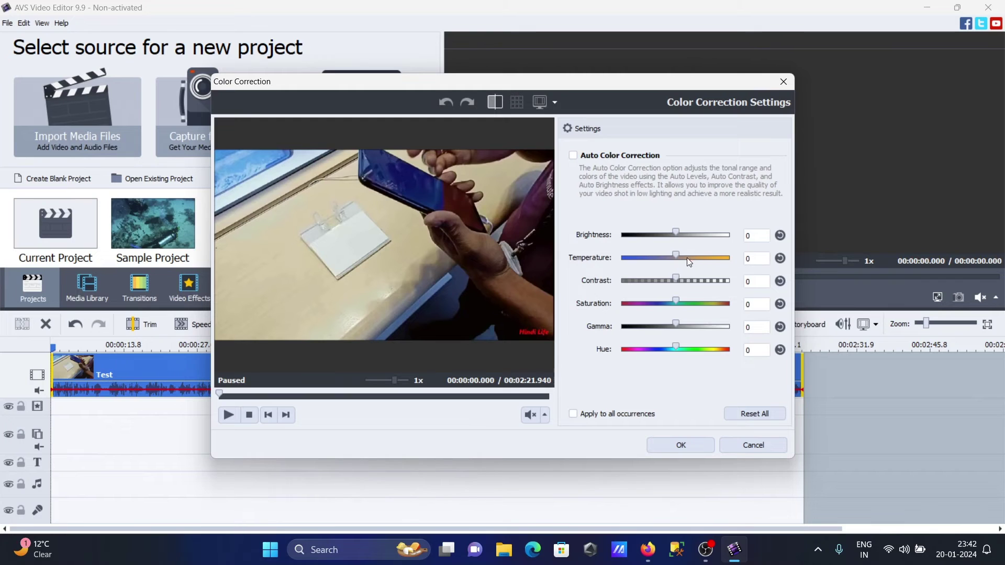
{"action": "left_click_drag", "start_coordinate": [686, 258], "coordinate": [640, 269]}
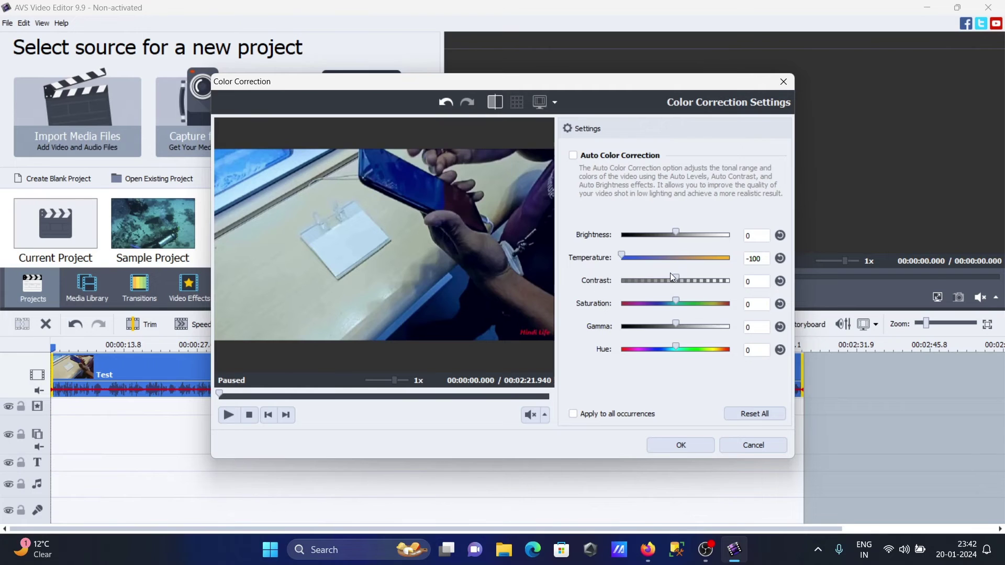
{"action": "left_click_drag", "start_coordinate": [676, 276], "coordinate": [680, 284]}
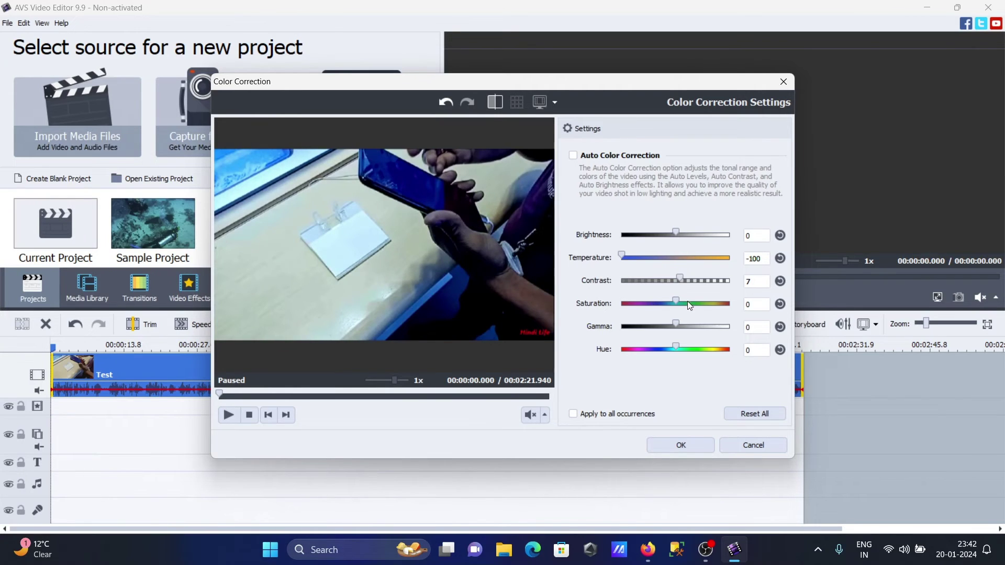
{"action": "left_click", "coordinate": [725, 281]}
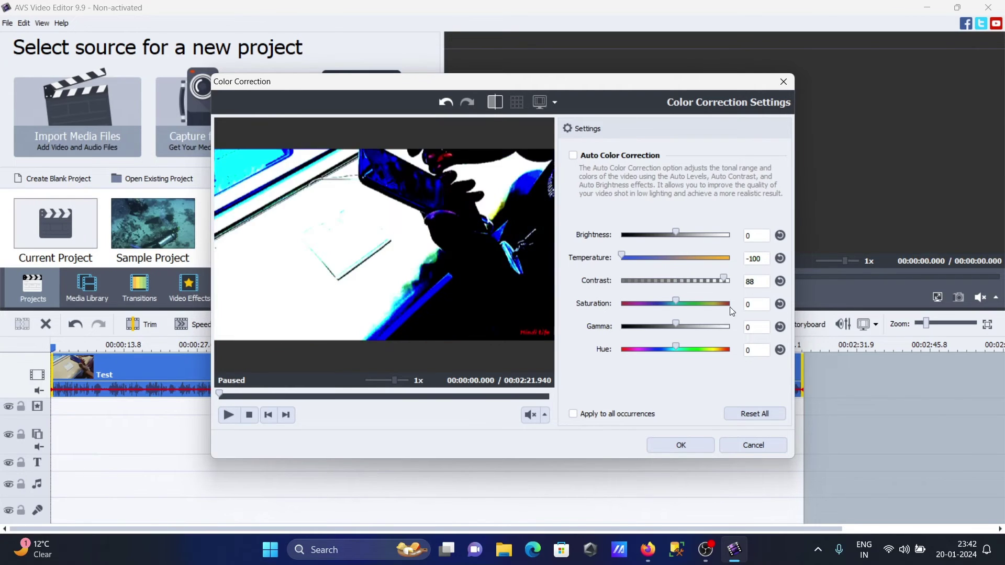
{"action": "left_click", "coordinate": [747, 452]}
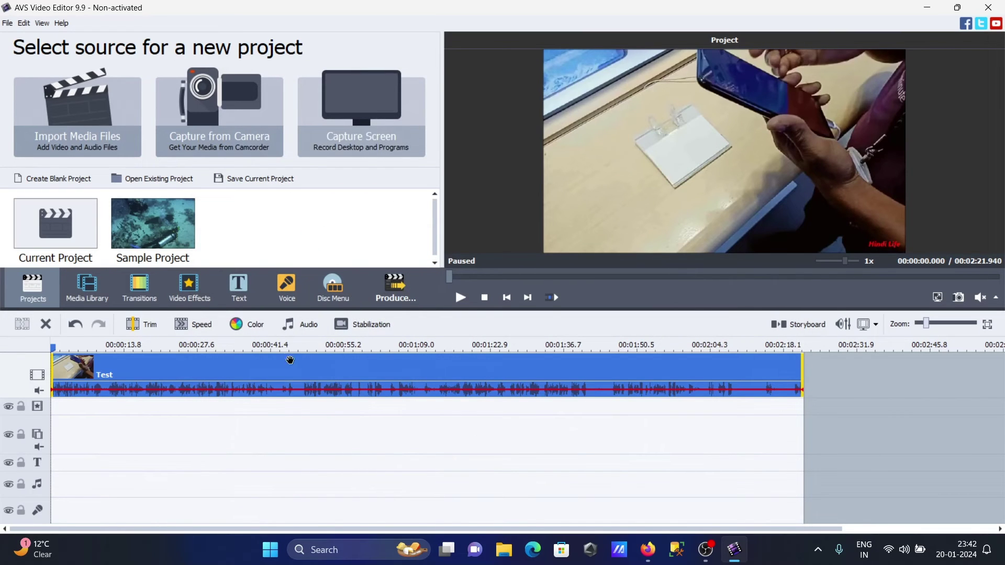
Leave the Test clip's audio uncorrected and apply Stabilize video to its footage.
{"action": "left_click", "coordinate": [303, 322]}
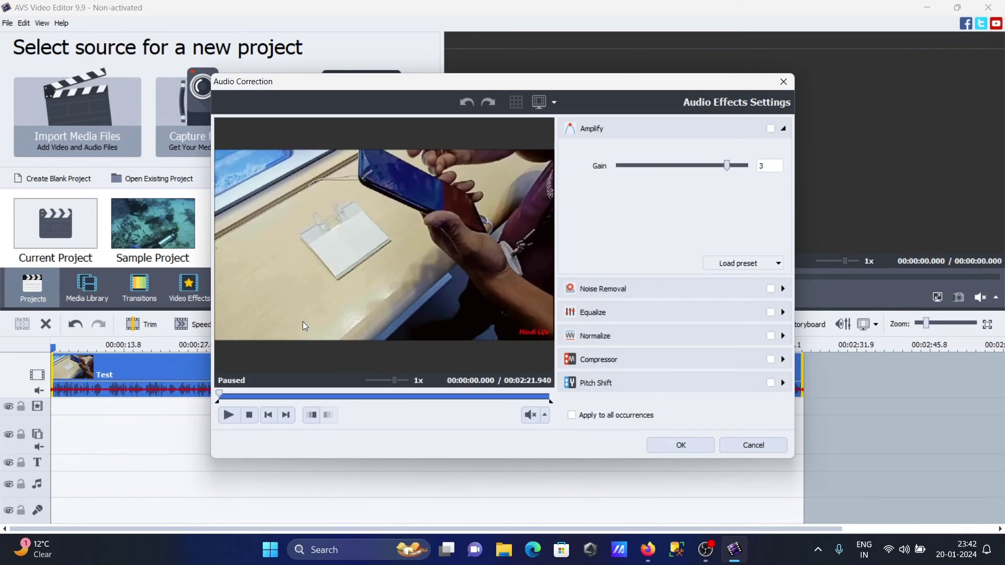
{"action": "key", "text": "Return"}
{"action": "left_click", "coordinate": [738, 442]}
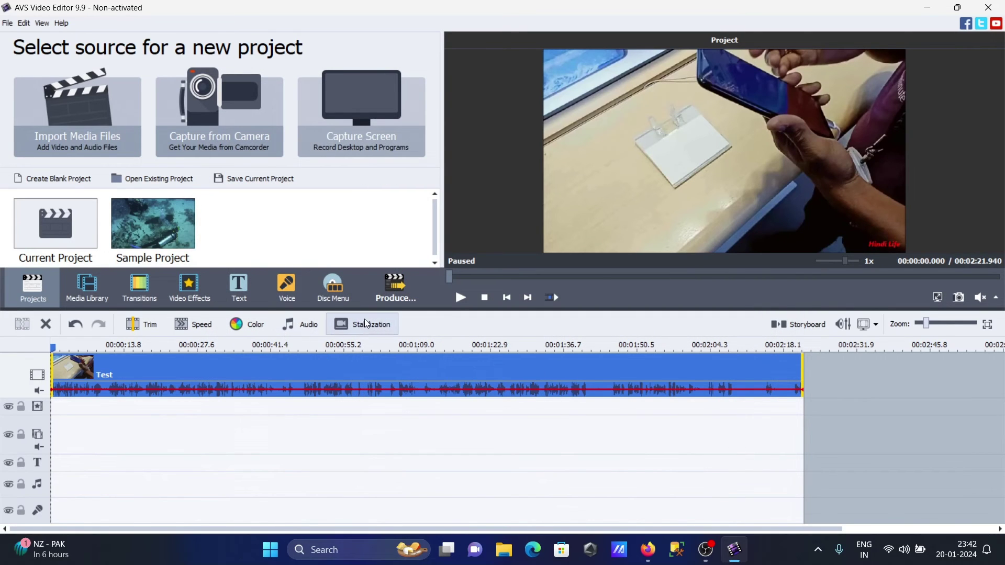
{"action": "left_click", "coordinate": [365, 324]}
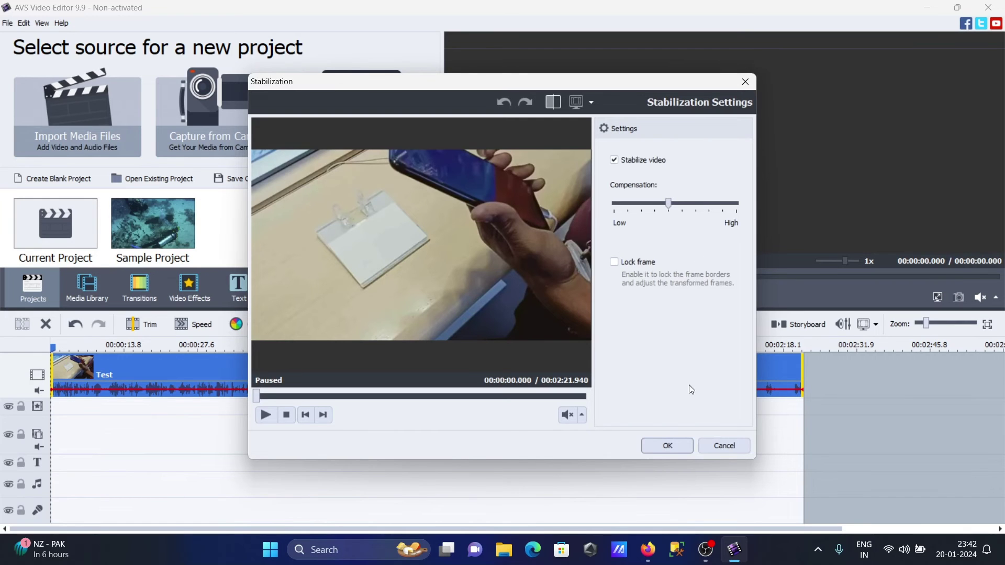
{"action": "left_click", "coordinate": [658, 450]}
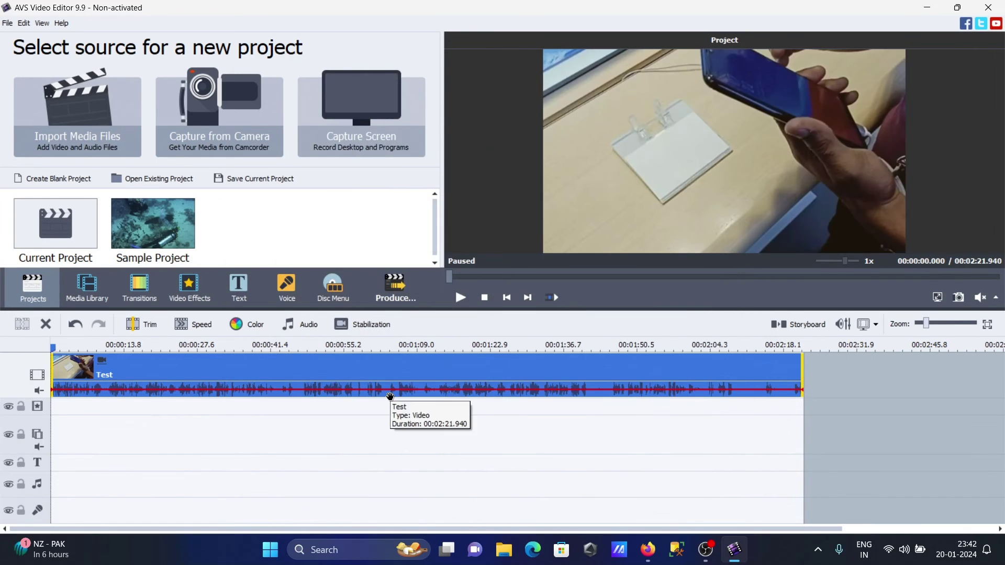
Start producing the video as a file and browse the default MP4 profiles.
{"action": "left_click", "coordinate": [394, 297]}
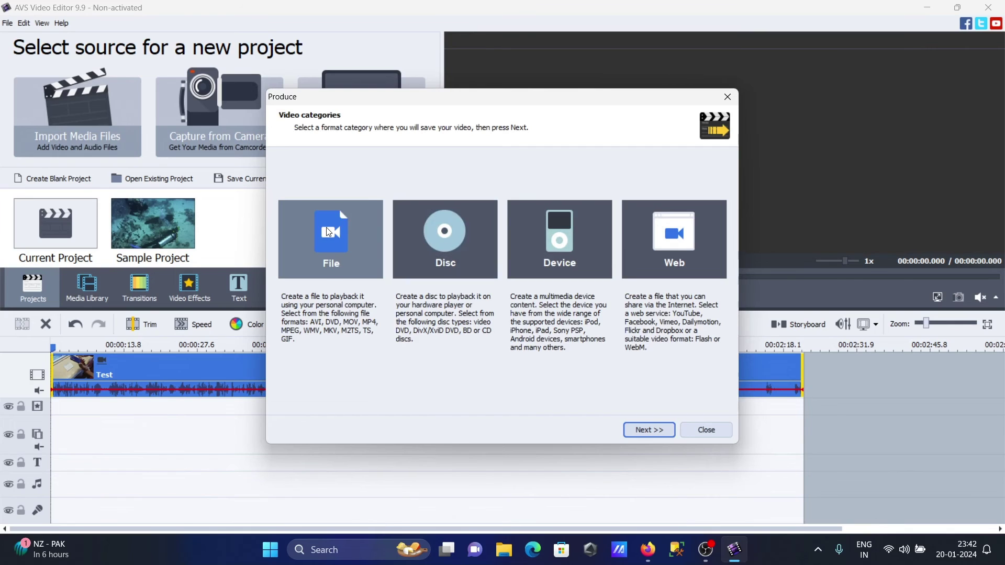
{"action": "double_click", "coordinate": [344, 230]}
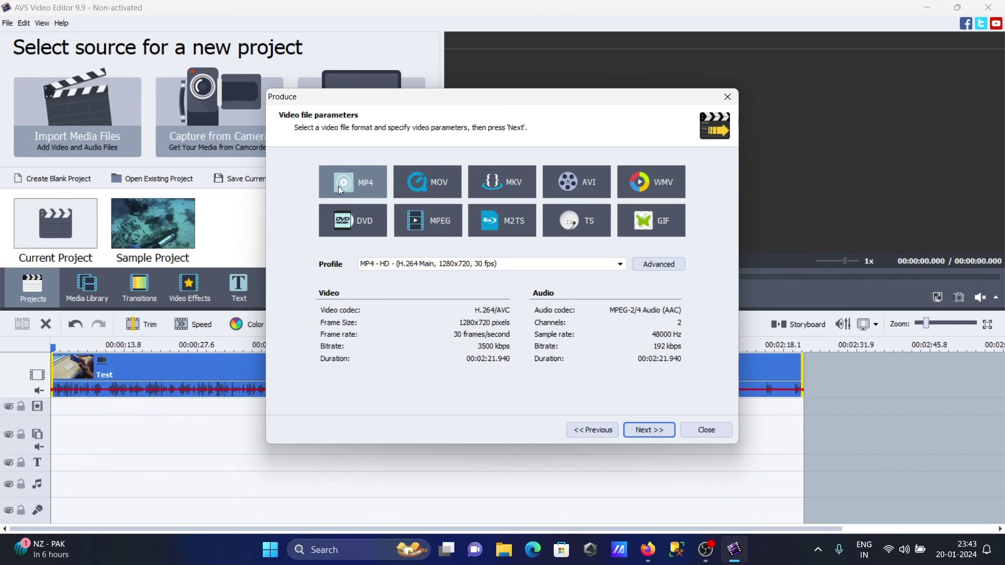
{"action": "left_click", "coordinate": [540, 265]}
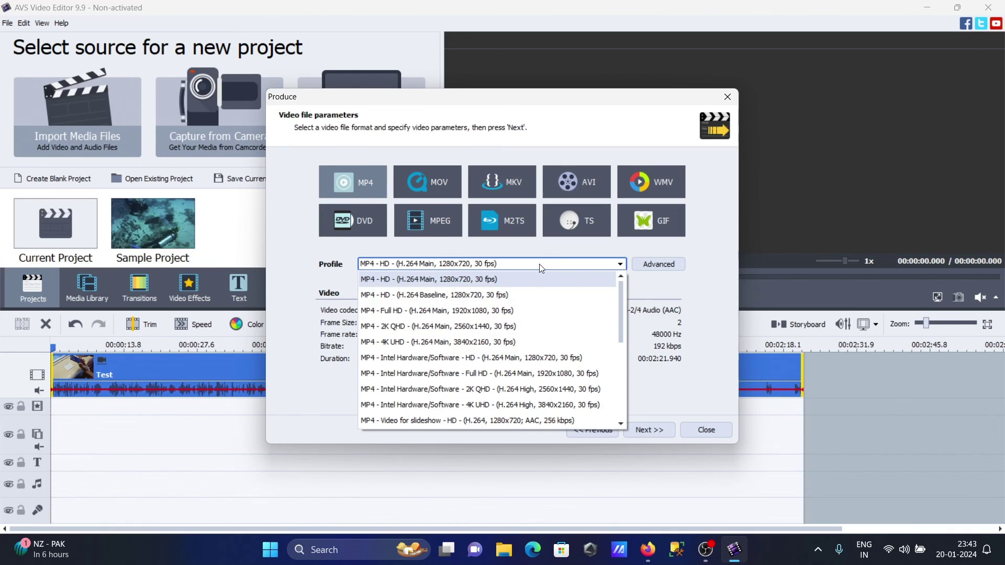
{"action": "left_click", "coordinate": [542, 274]}
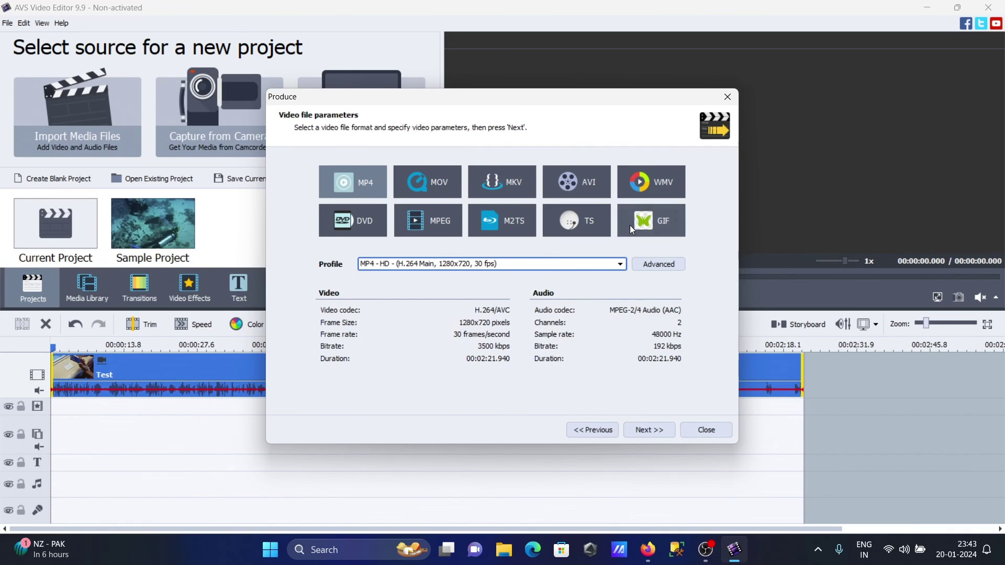
Switch the output format to WMV with the WMV HD 720p profile and advance to the output step.
{"action": "left_click", "coordinate": [653, 181]}
{"action": "left_click", "coordinate": [572, 264]}
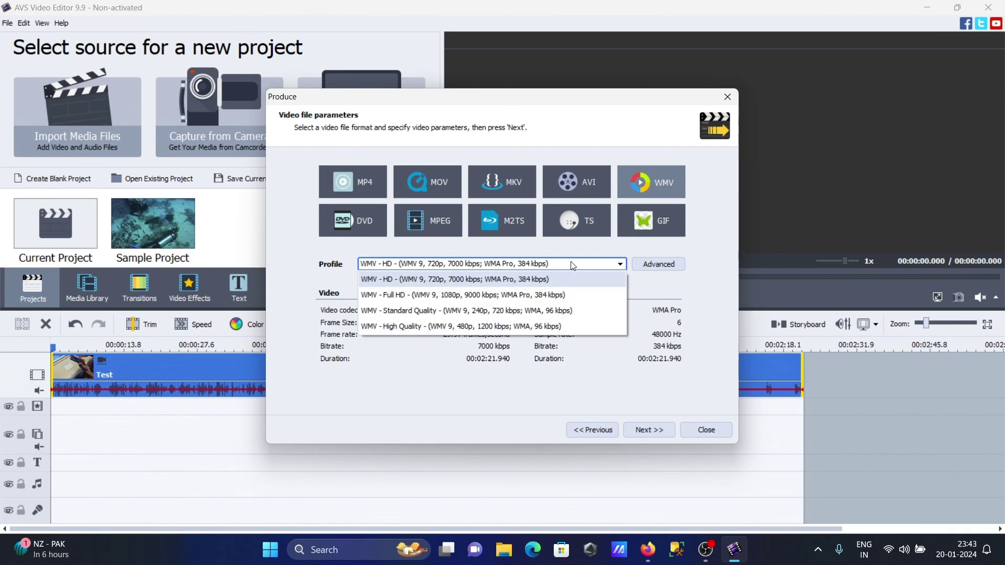
{"action": "left_click", "coordinate": [573, 264]}
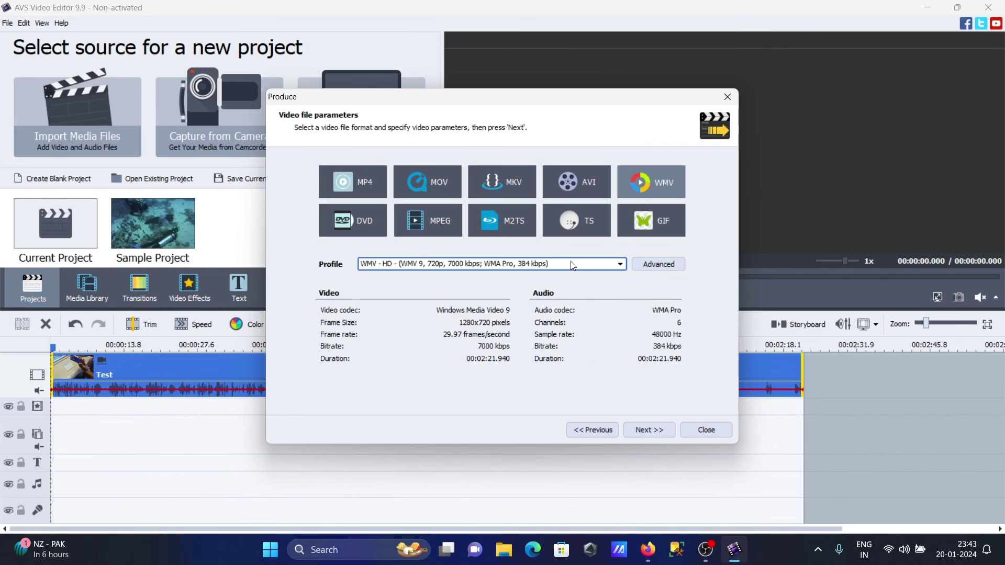
{"action": "left_click", "coordinate": [554, 261]}
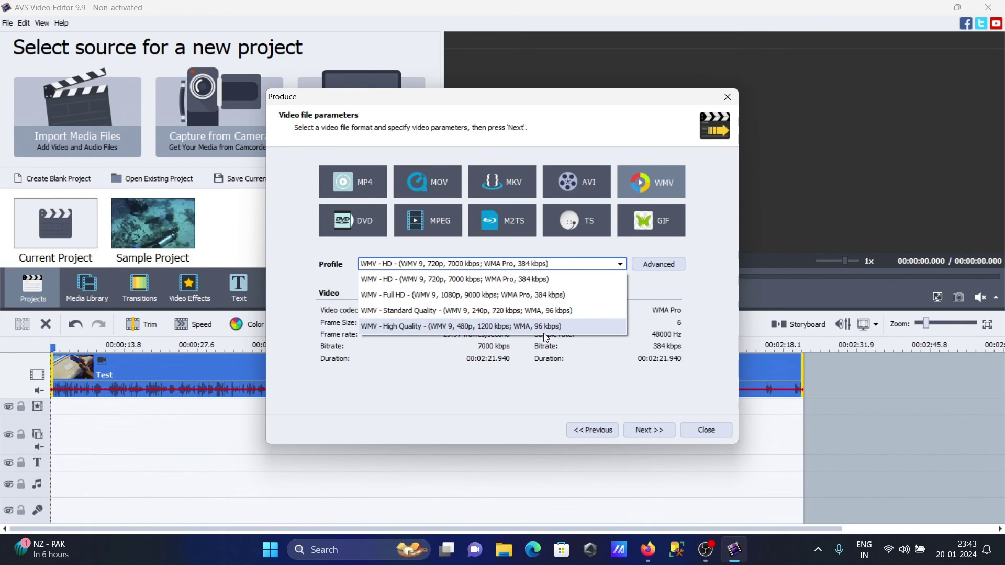
{"action": "left_click", "coordinate": [544, 144]}
{"action": "left_click", "coordinate": [646, 428]}
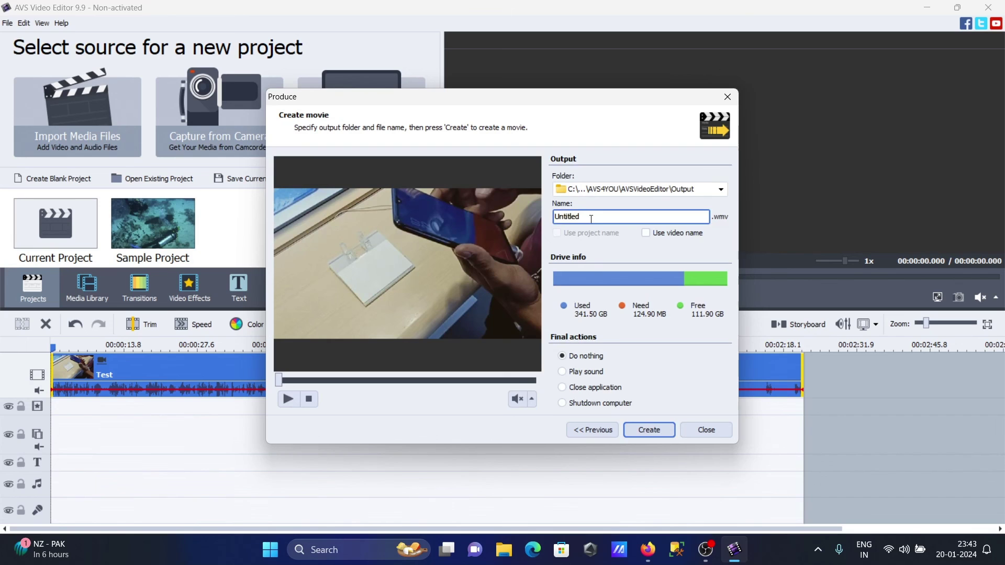
Close the Produce wizard without creating the movie, returning to the Test clip project.
{"action": "left_click", "coordinate": [702, 431]}
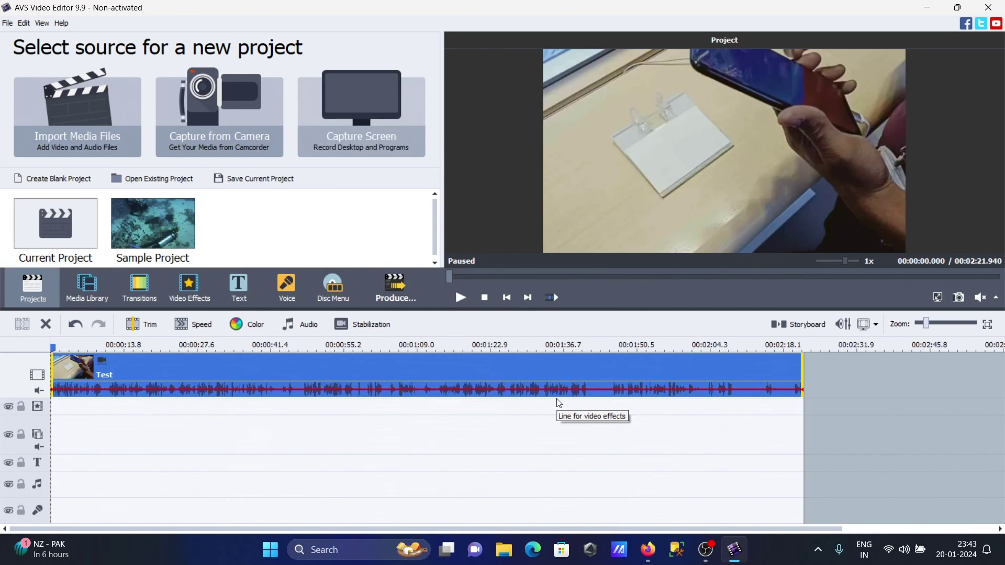